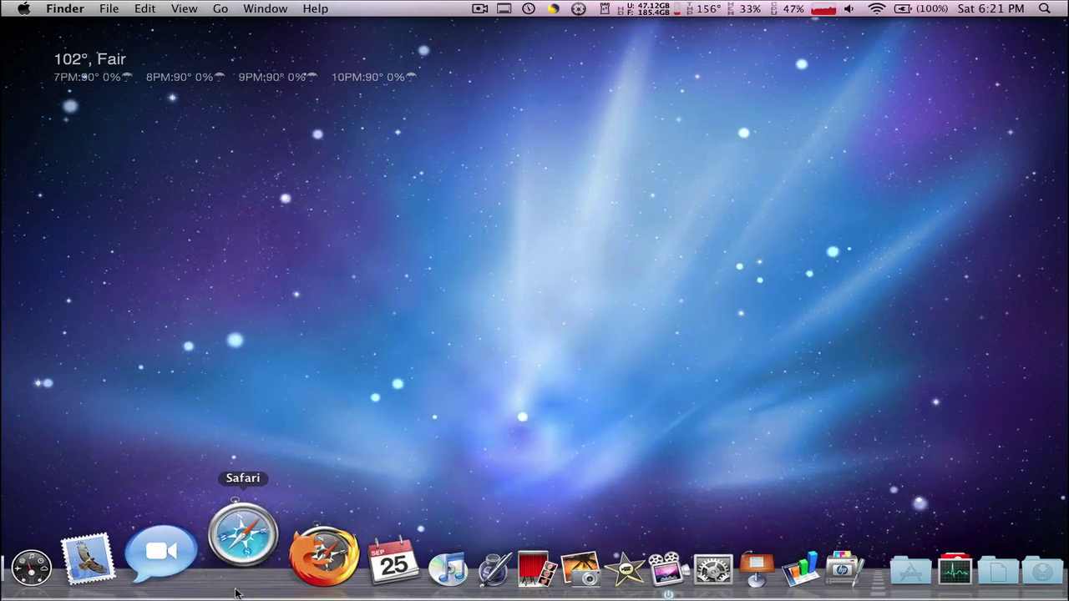
left_click(235, 593)
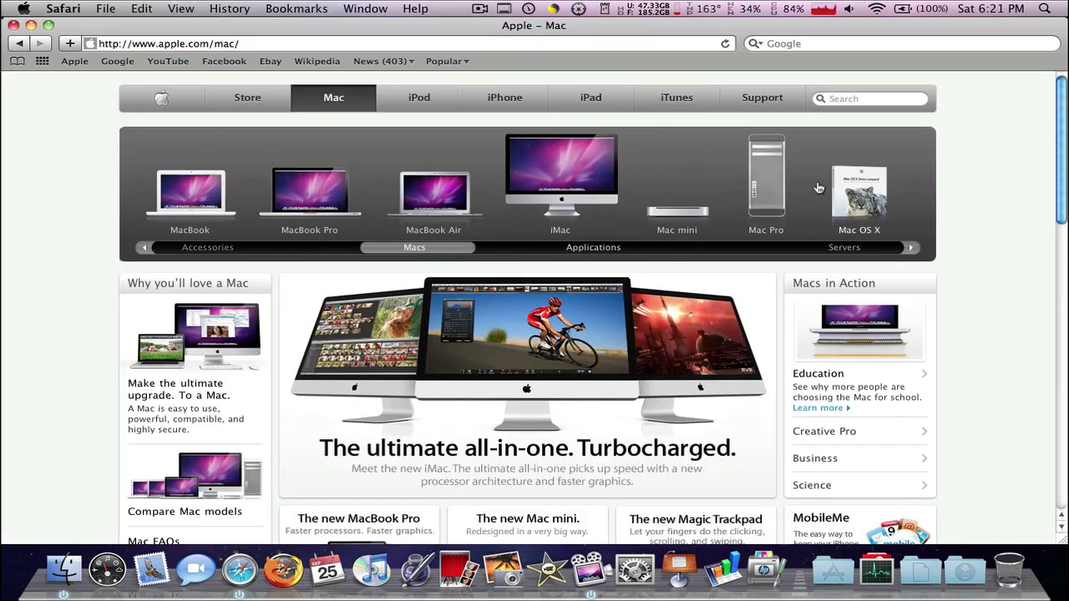
left_click(849, 192)
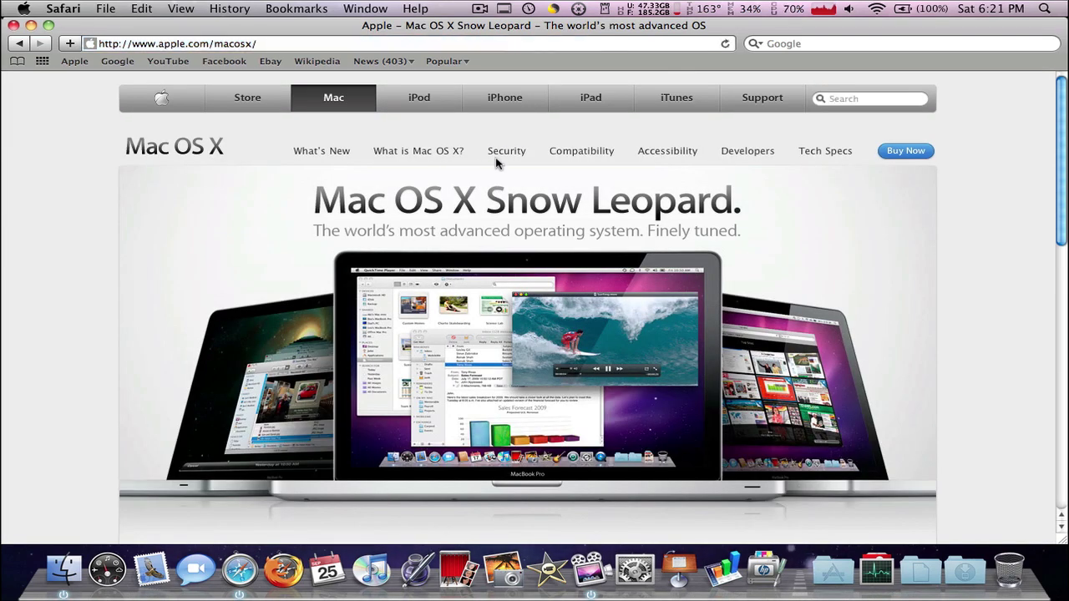
scroll(368, 350, "down", 10)
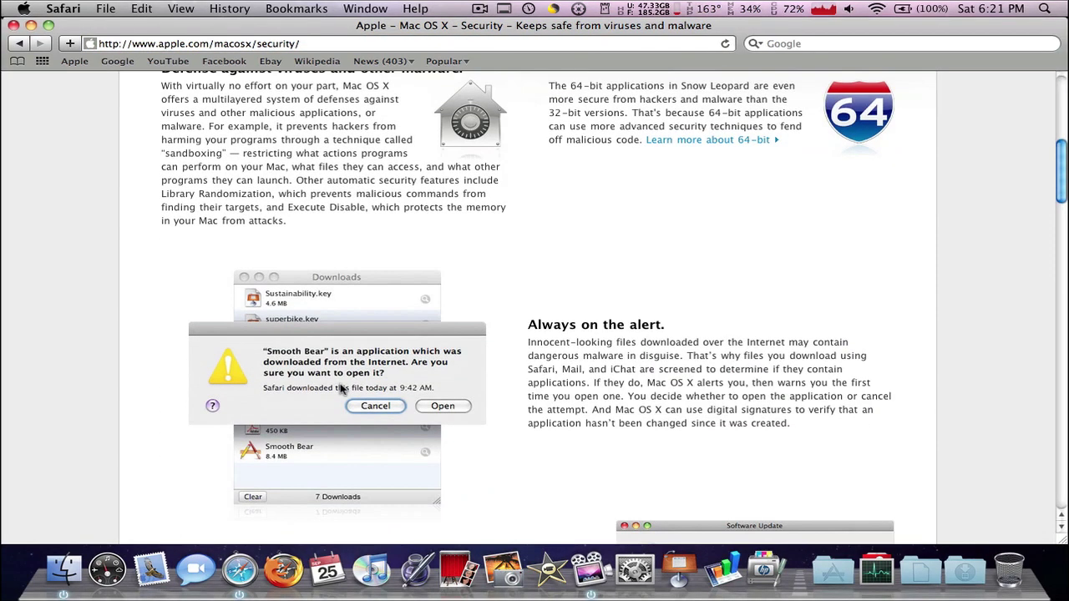
scroll(342, 384, "up", 5)
scroll(340, 386, "up", 4)
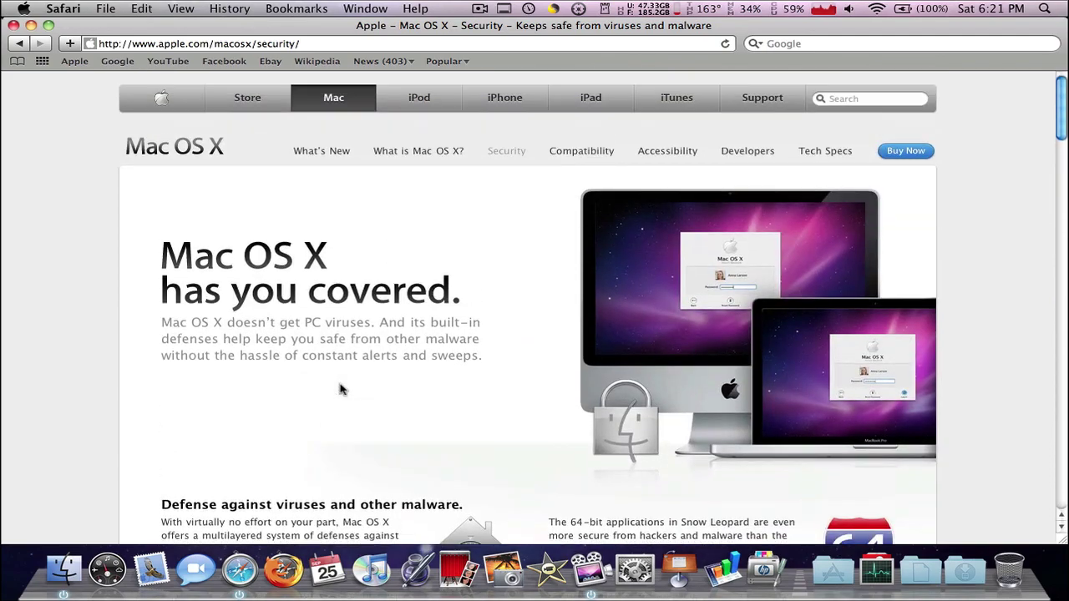
scroll(340, 388, "down", 15)
scroll(340, 388, "down", 10)
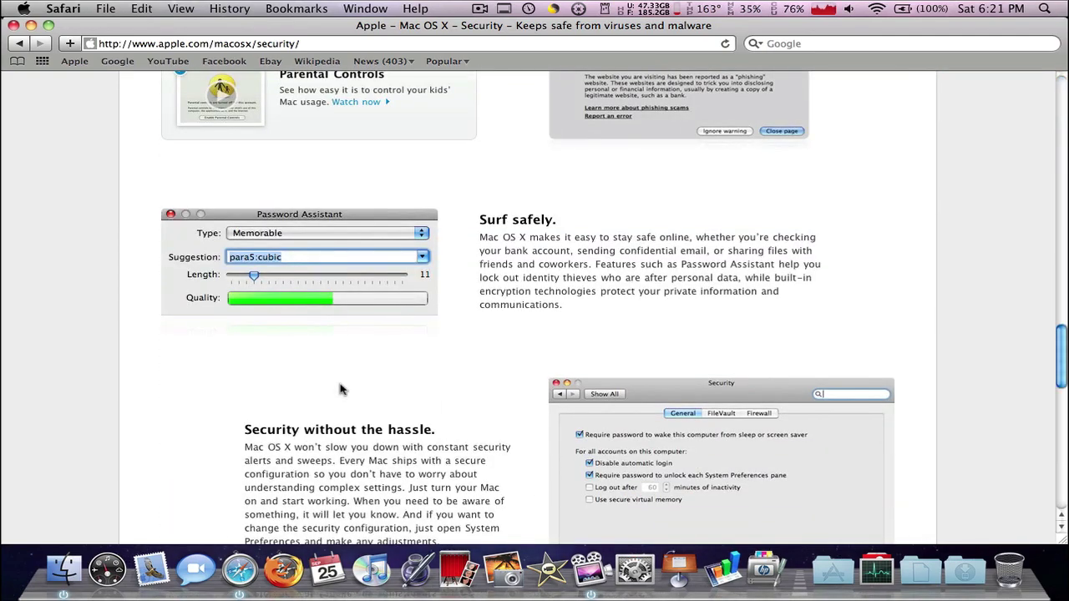
scroll(339, 389, "up", 9)
scroll(340, 388, "up", 8)
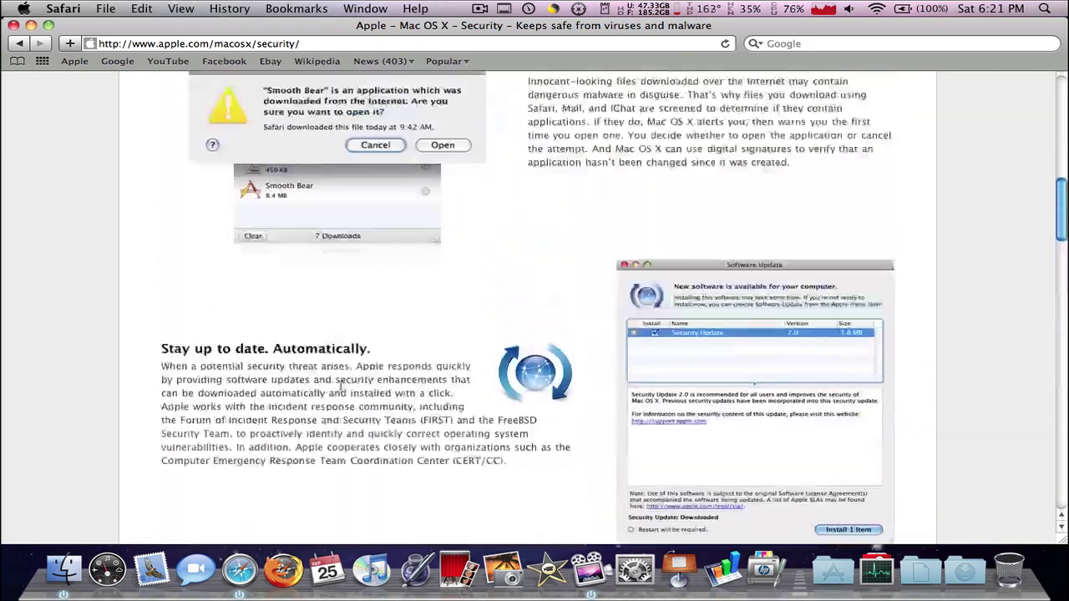
scroll(340, 388, "down", 15)
scroll(340, 386, "up", 12)
scroll(340, 388, "up", 12)
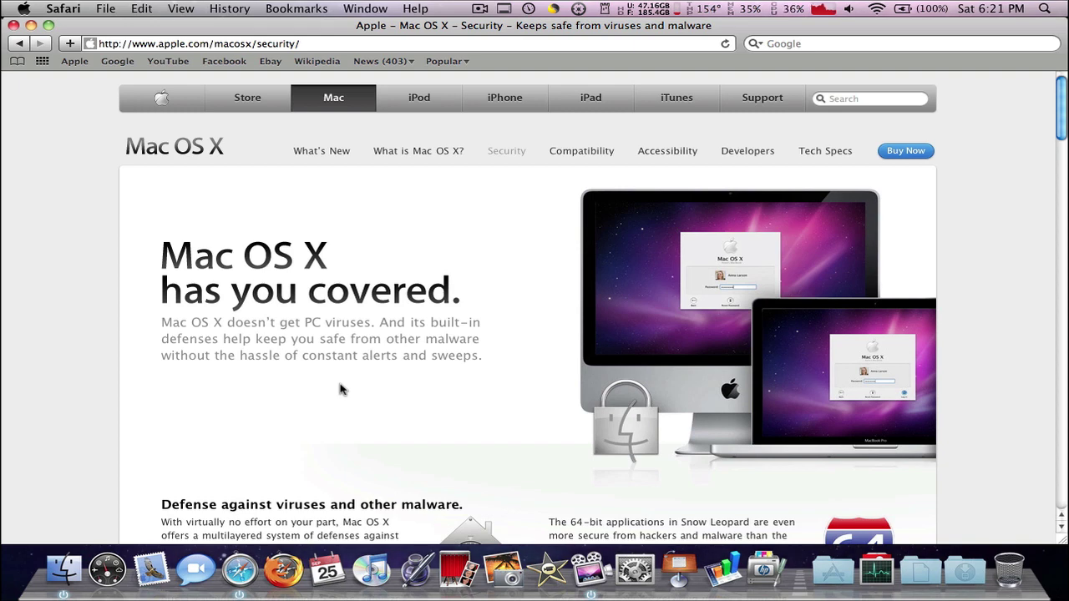
Hide Safari and bring up the iAntiVirus main window from its menu-bar icon
key("super+h")
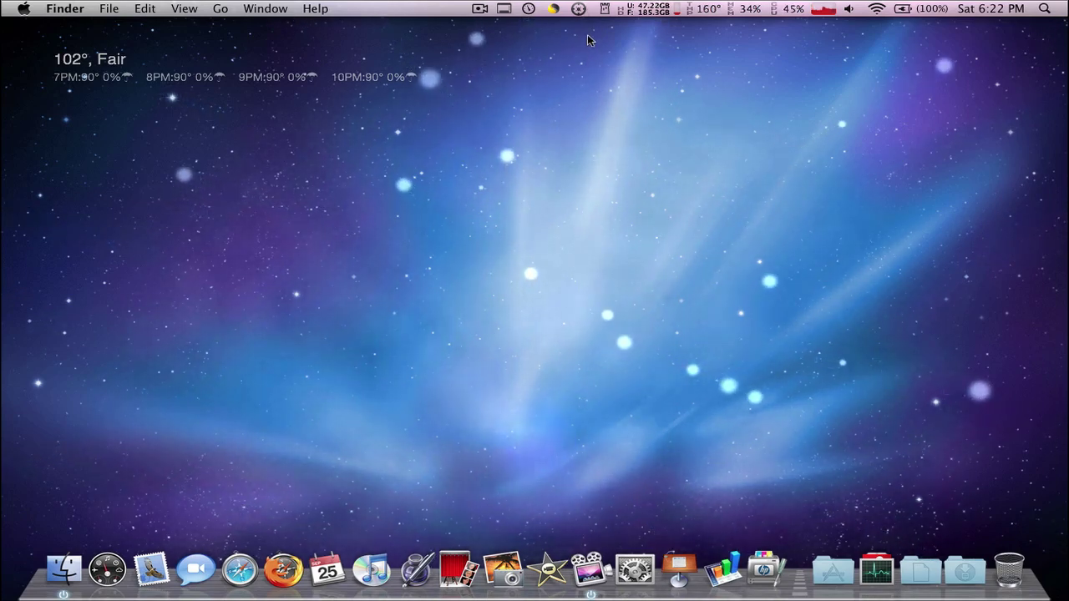
left_click(578, 8)
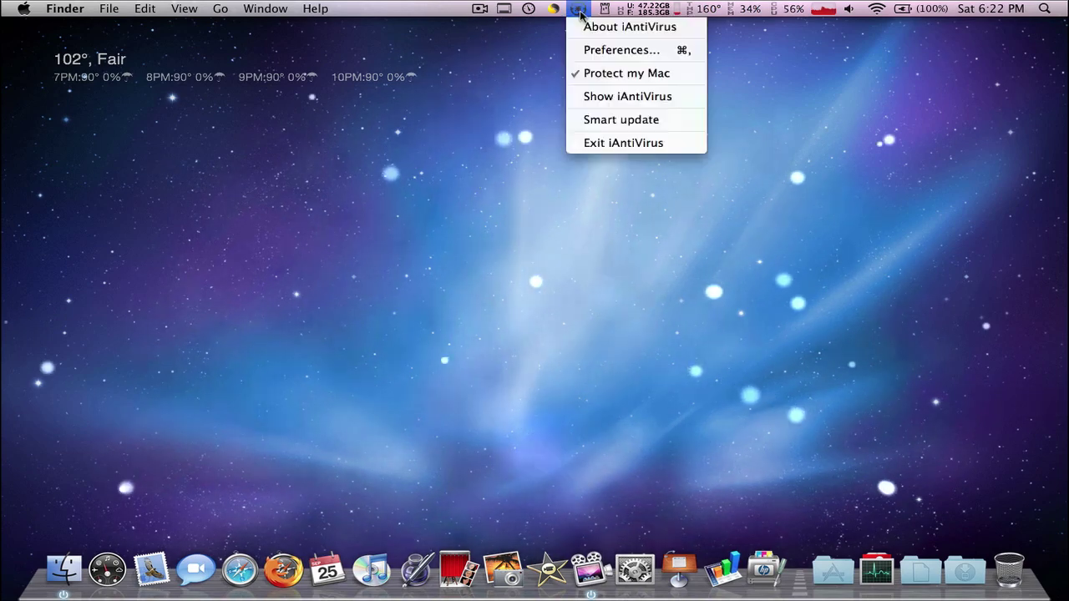
left_click(616, 50)
left_click_drag(367, 148, 479, 12)
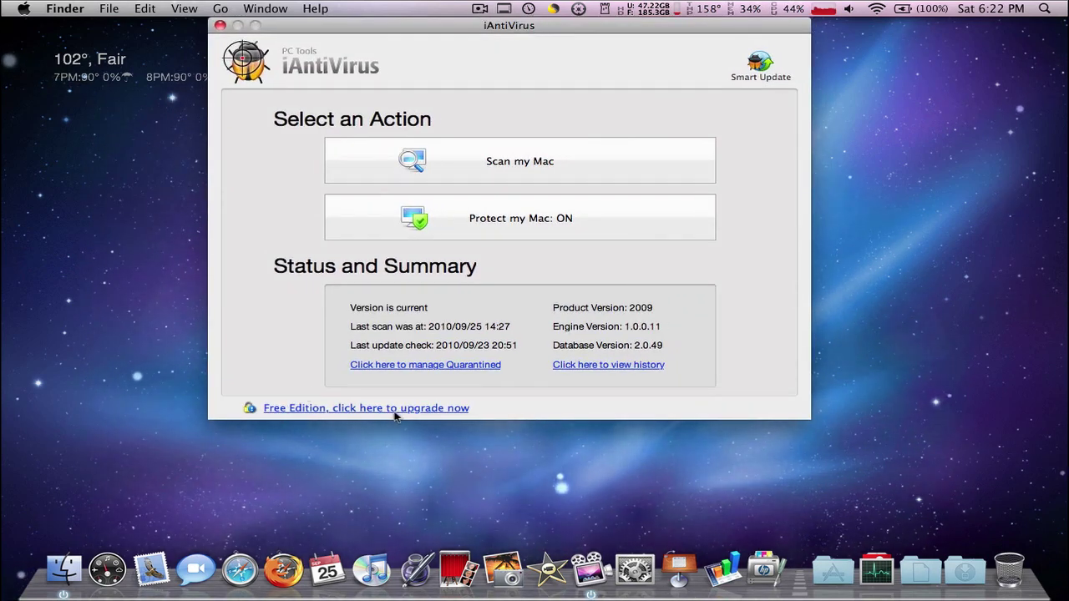
Run Smart Update, allowing the updater's connection and denying netsession's connection attempt
left_click(749, 74)
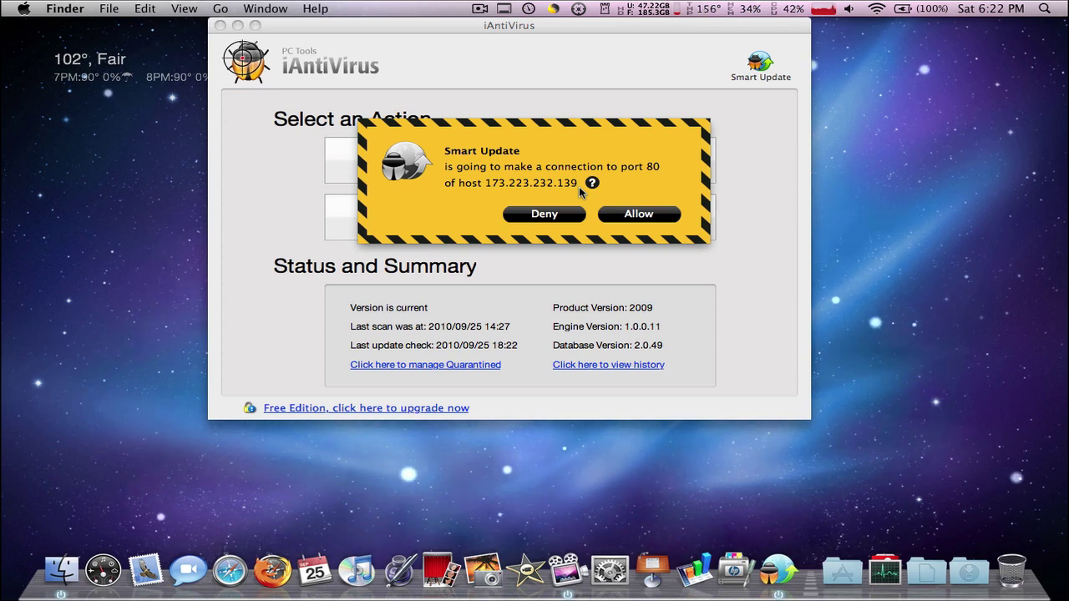
left_click(630, 215)
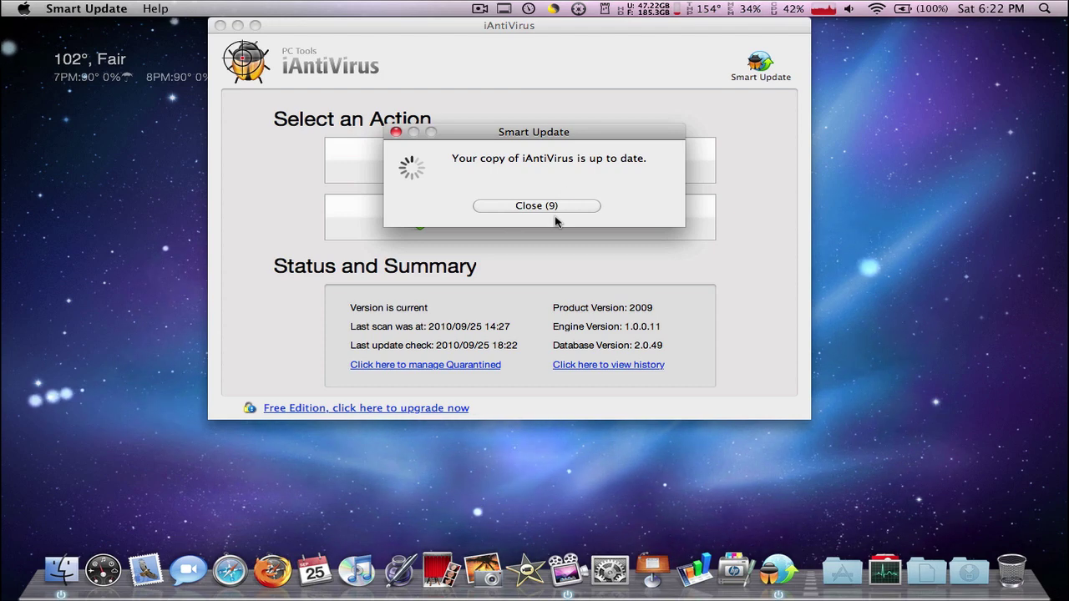
left_click(523, 206)
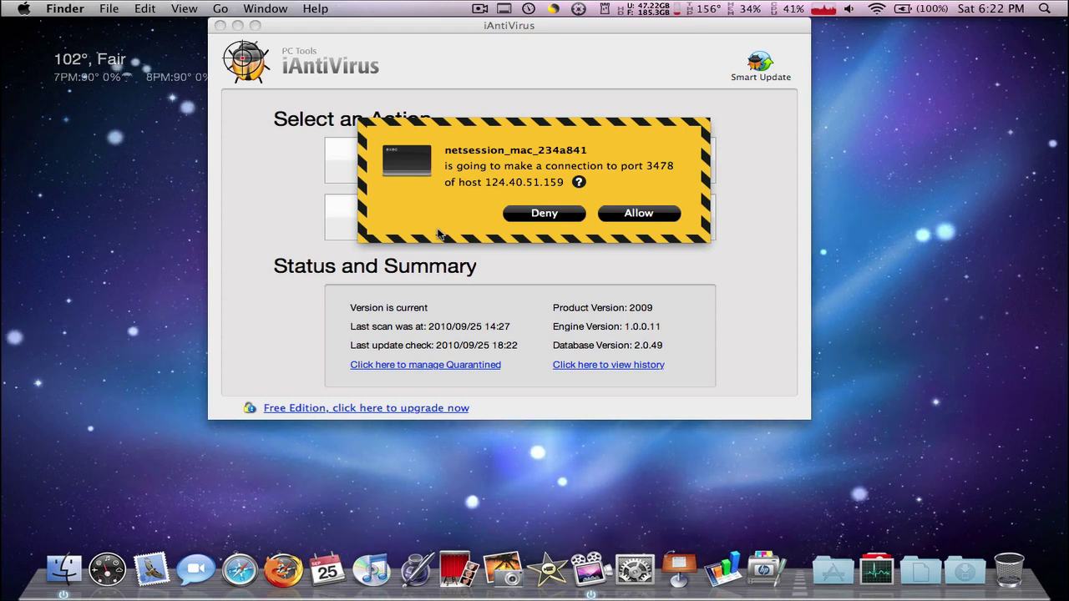
left_click(533, 219)
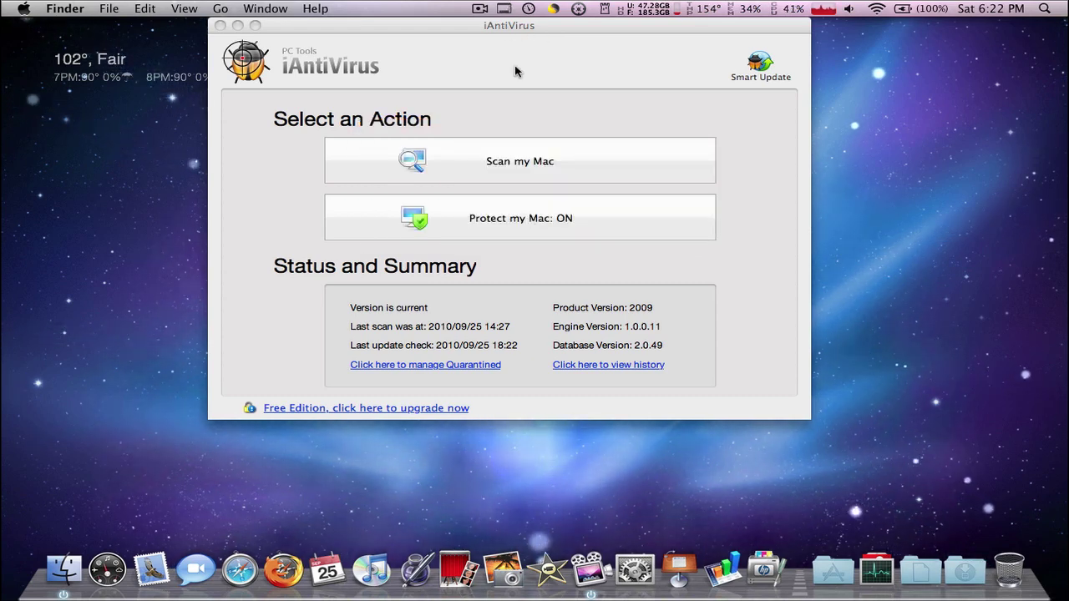
Run a Quick Scan, denying netsession's connection; it finds 0 infected among 209 objects
left_click(501, 160)
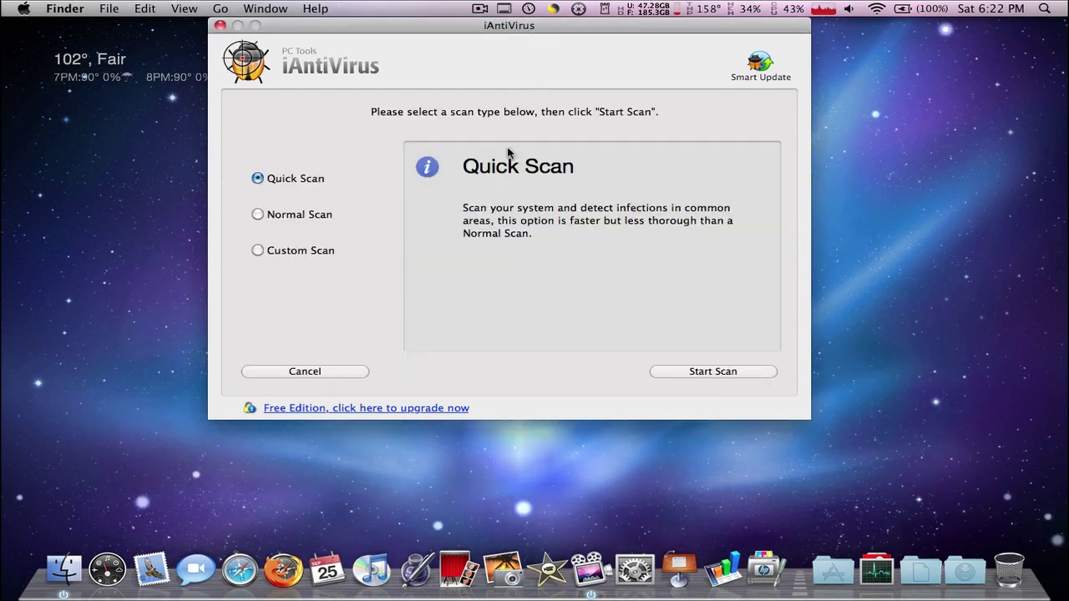
left_click(714, 372)
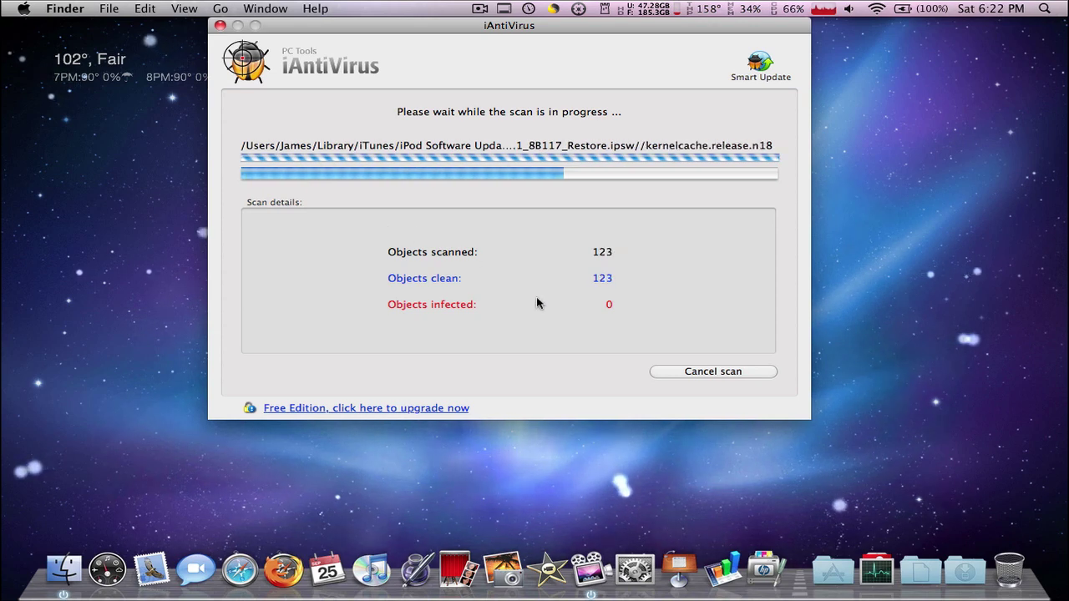
left_click(685, 372)
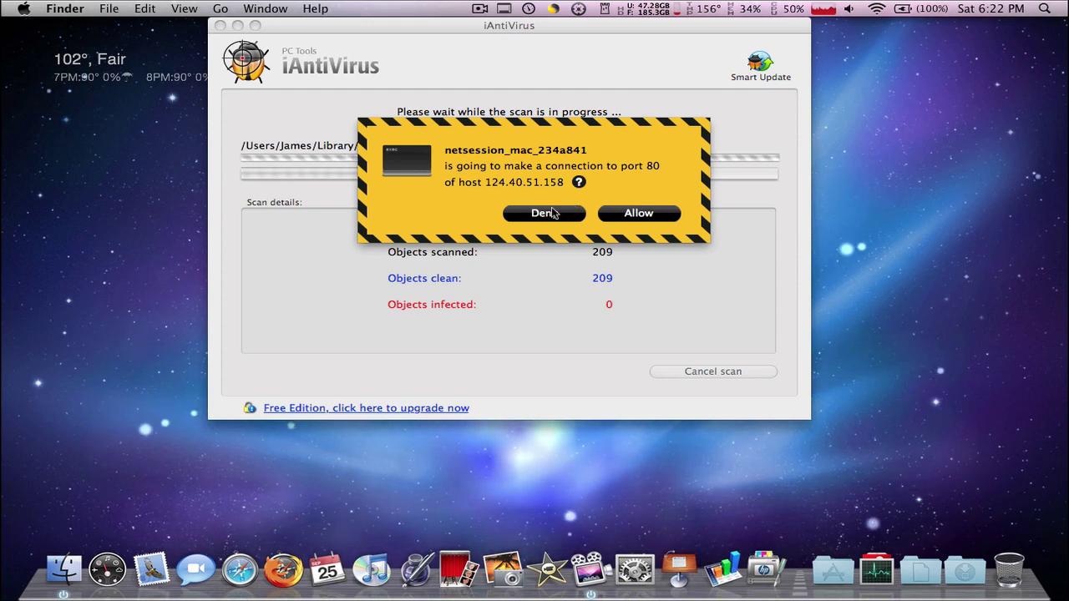
left_click(543, 213)
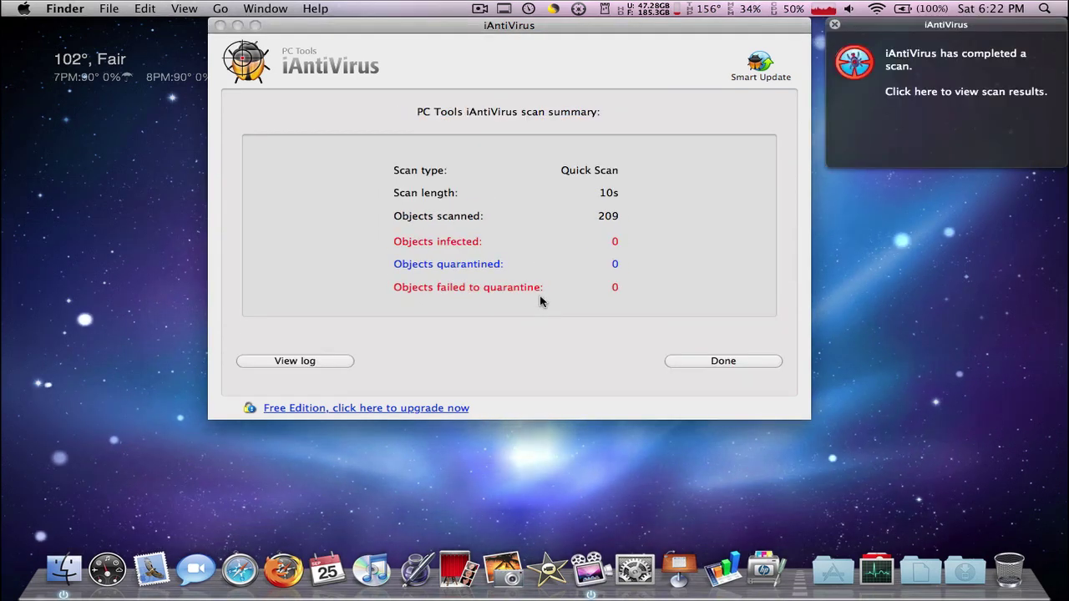
left_click(853, 80)
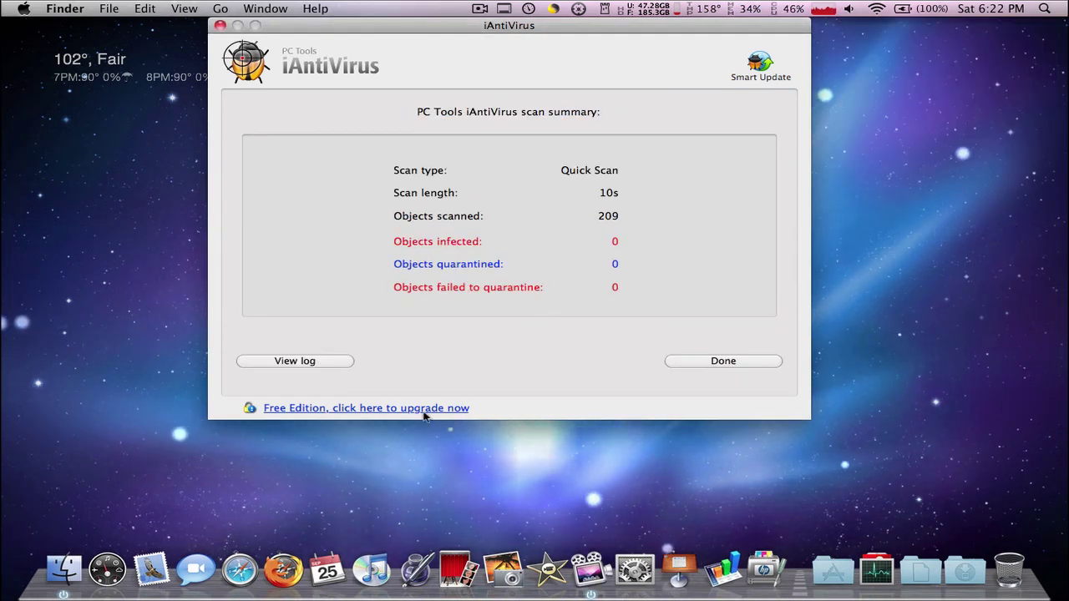
Cancel quitting iAntiVirus and close the scan summary window
key("super+q")
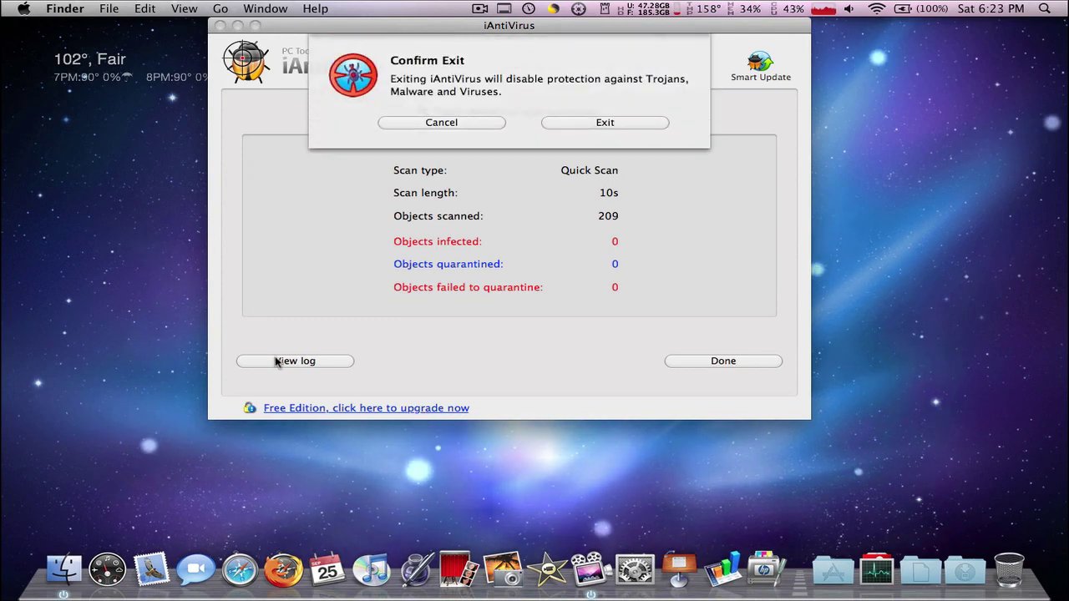
left_click(491, 122)
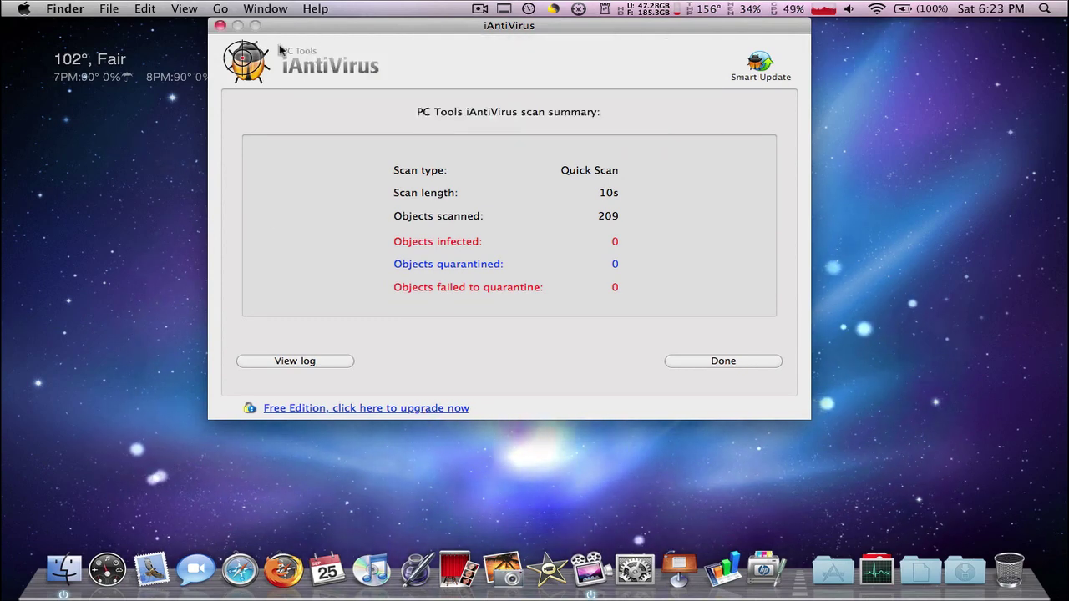
left_click(220, 26)
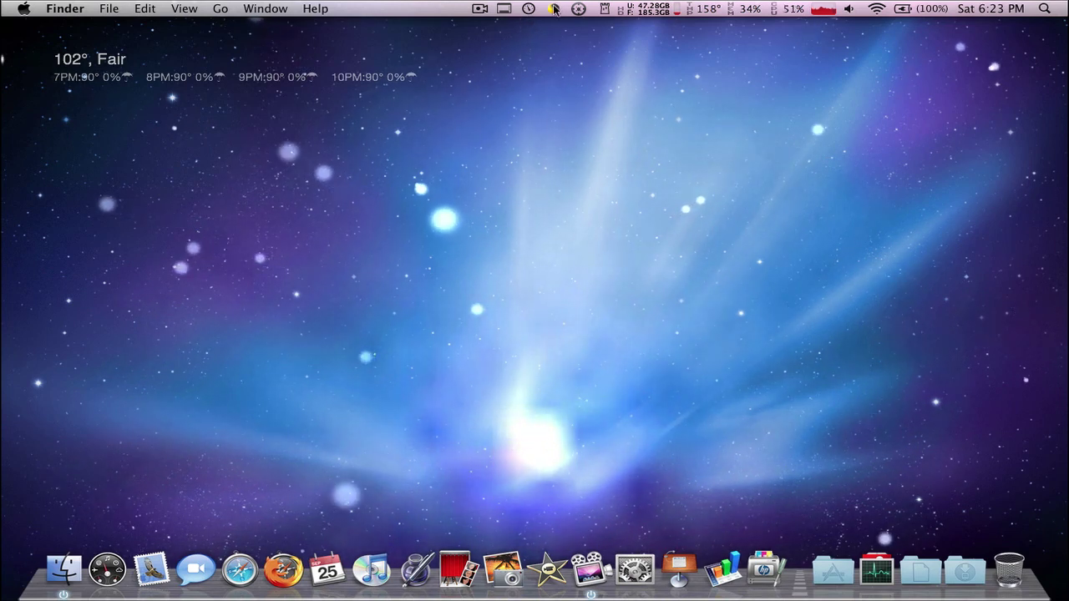
left_click(827, 8)
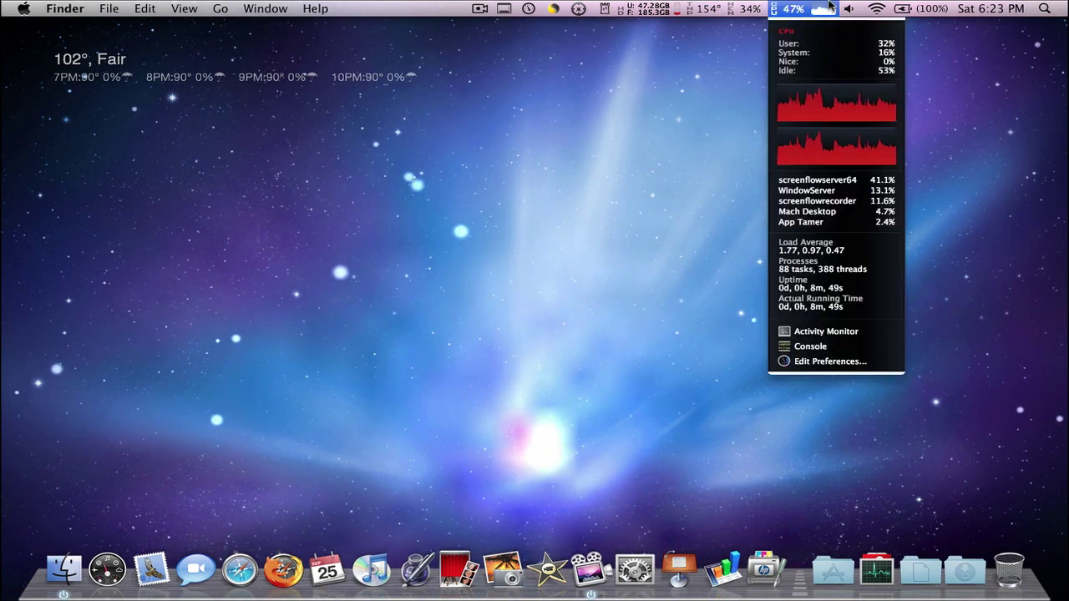
left_click(821, 344)
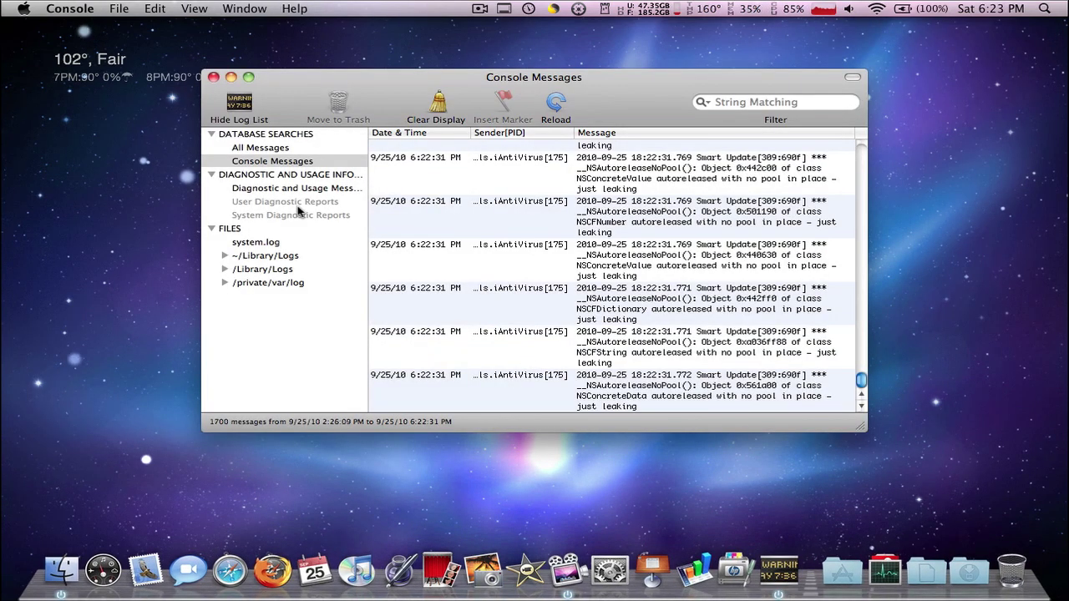
left_click(264, 147)
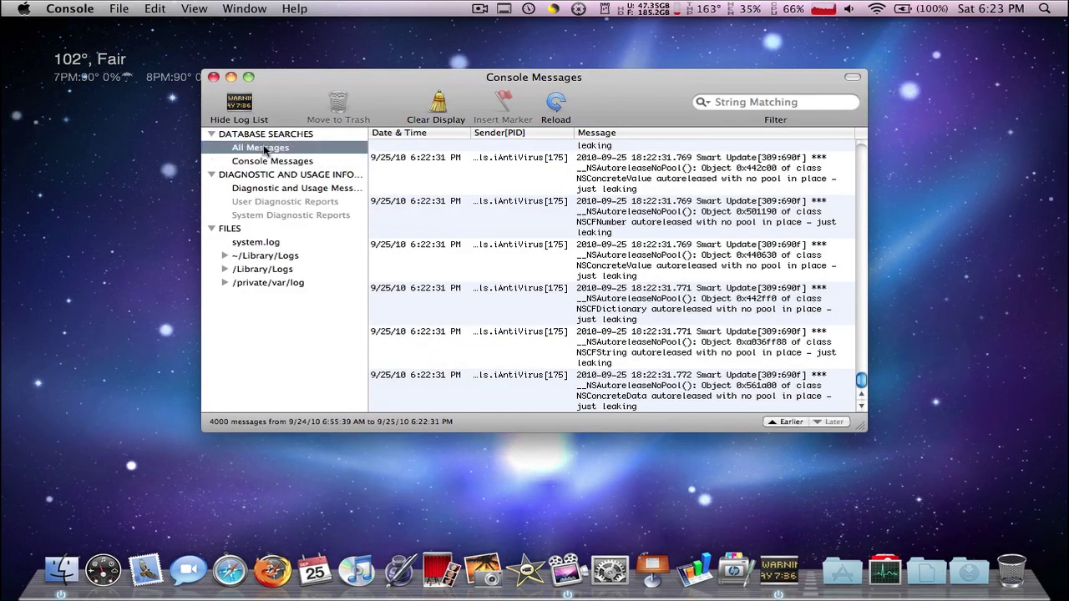
left_click(250, 134)
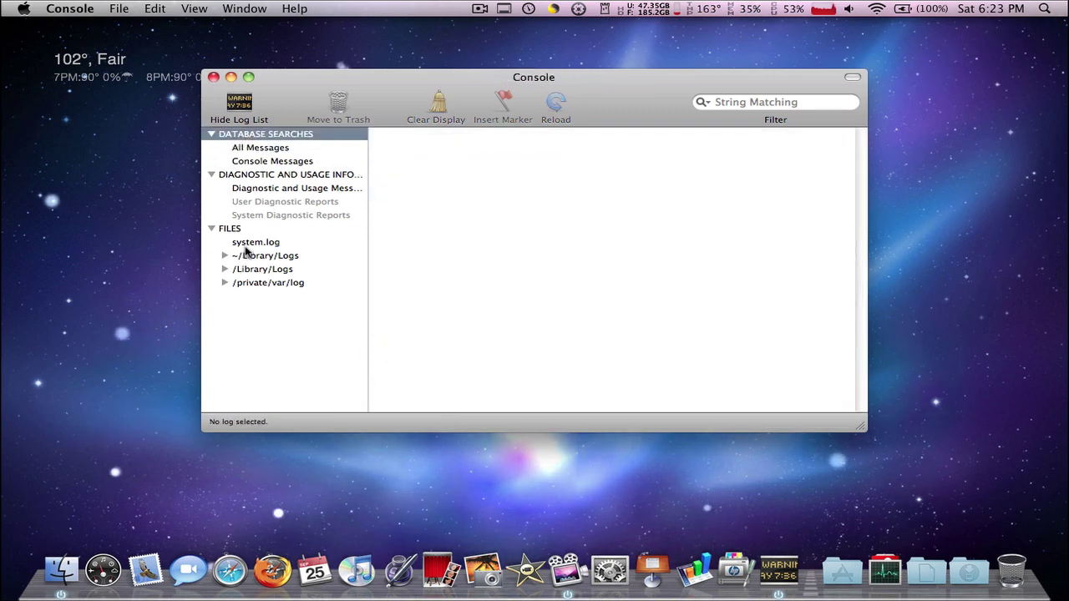
left_click(250, 242)
left_click(251, 255)
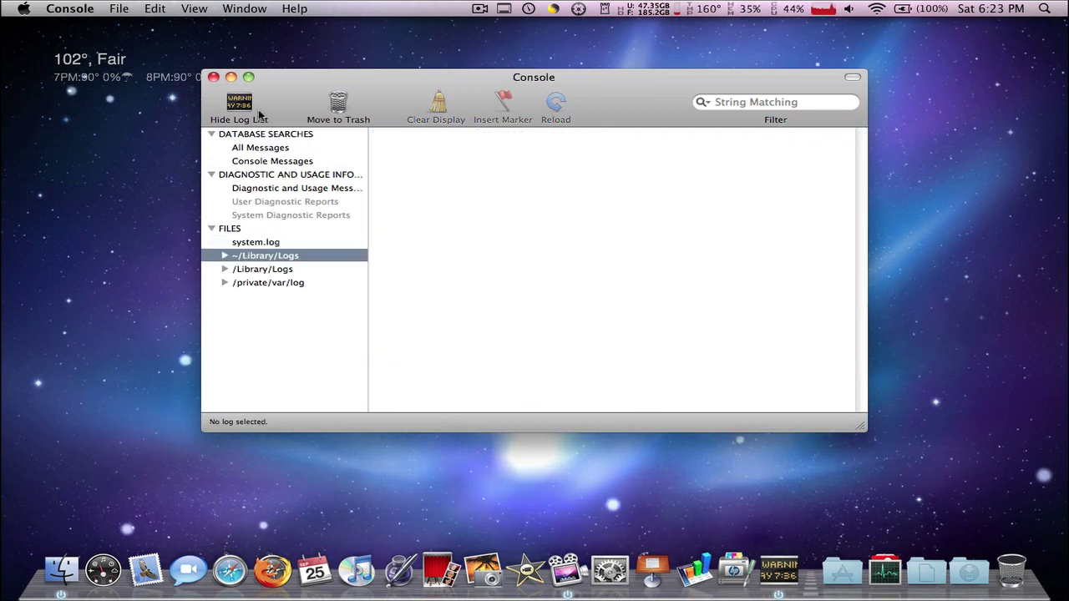
key("super+q")
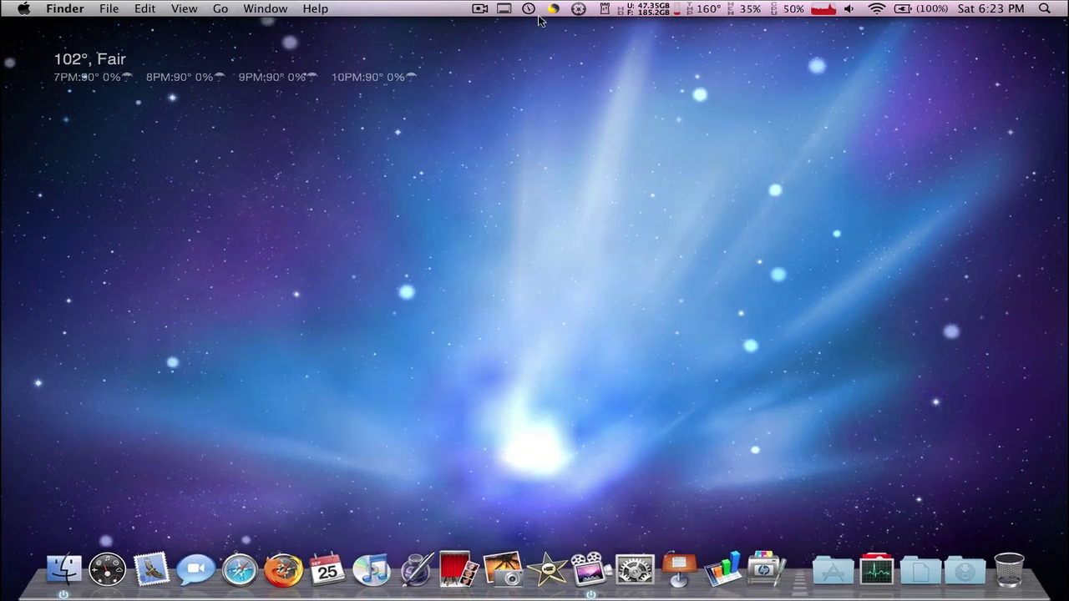
left_click(810, 6)
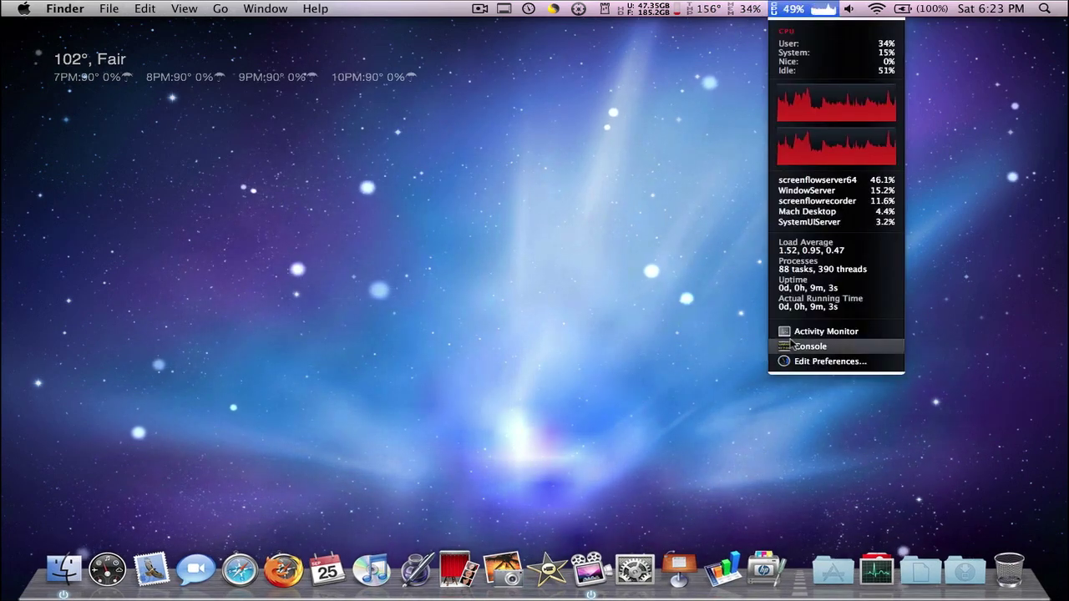
left_click(835, 329)
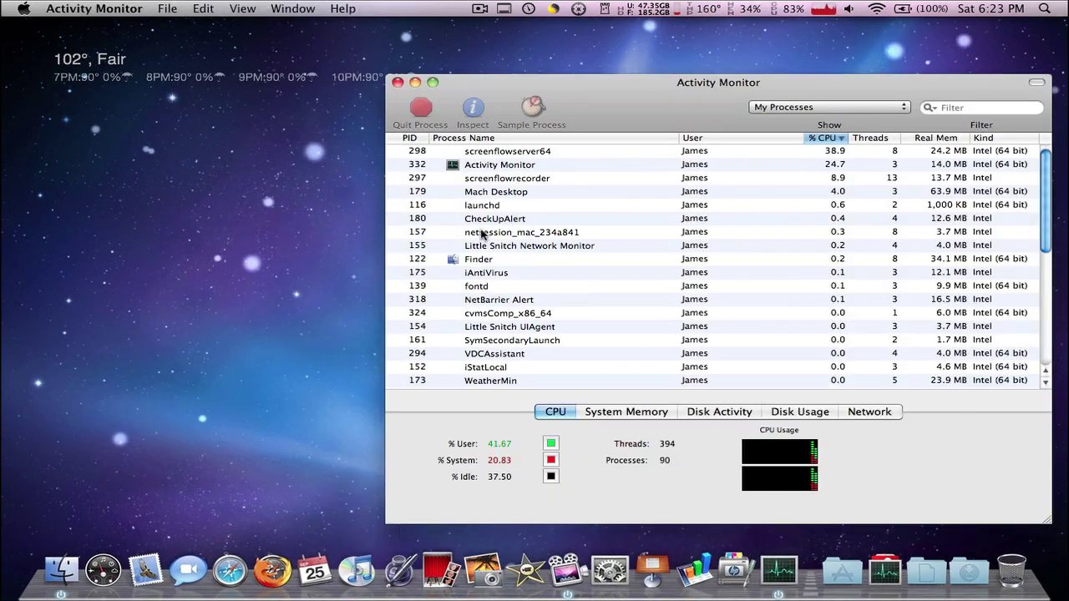
scroll(487, 236, "down", 5)
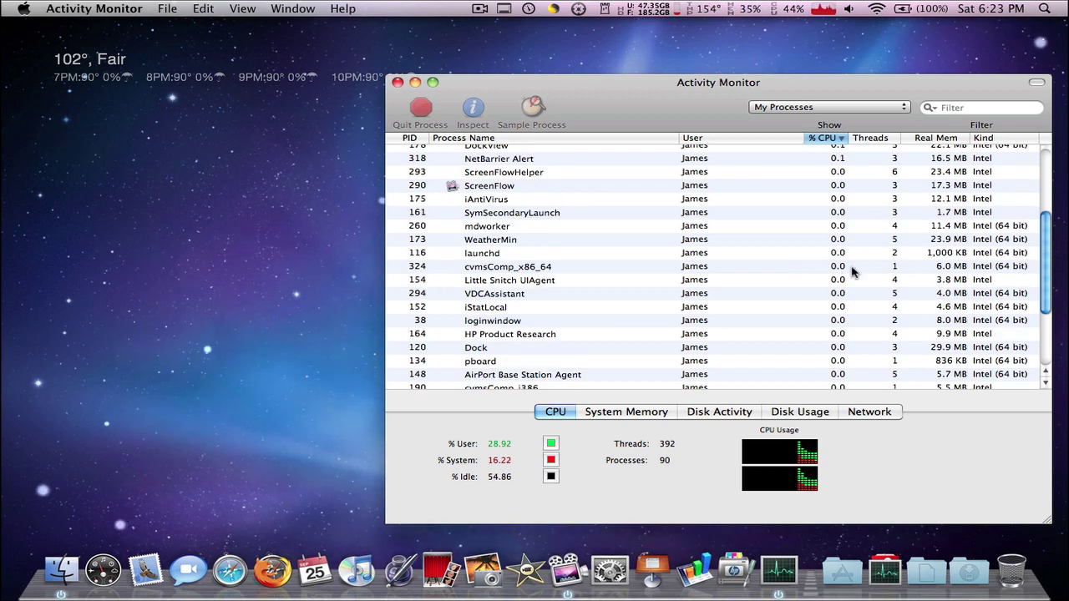
key("super+q")
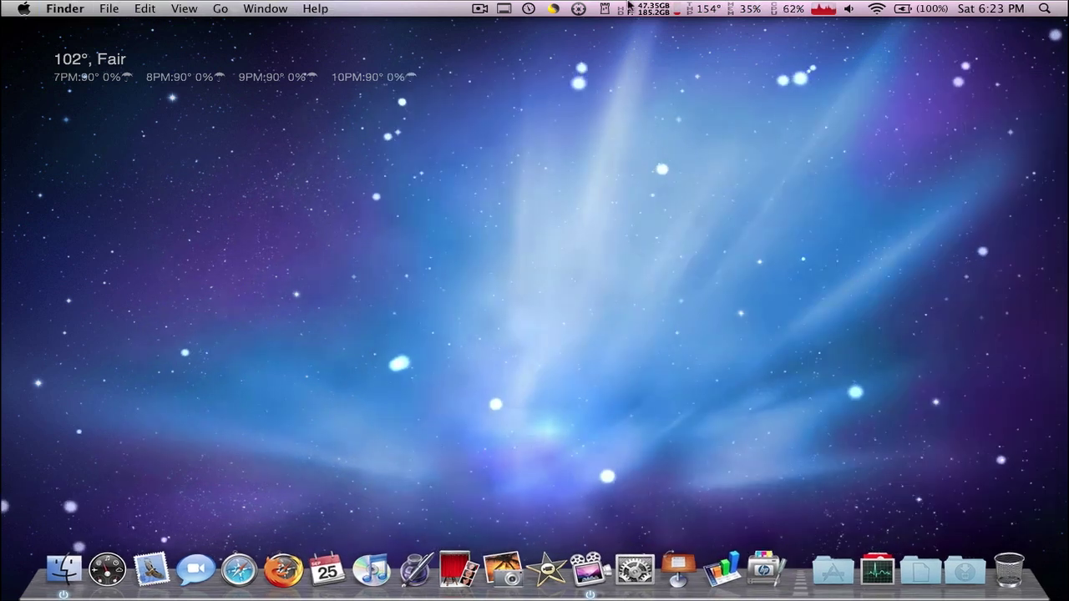
Open the Norton AntiVirus main window from its menu-bar icon
left_click(554, 10)
mouse_move(576, 40)
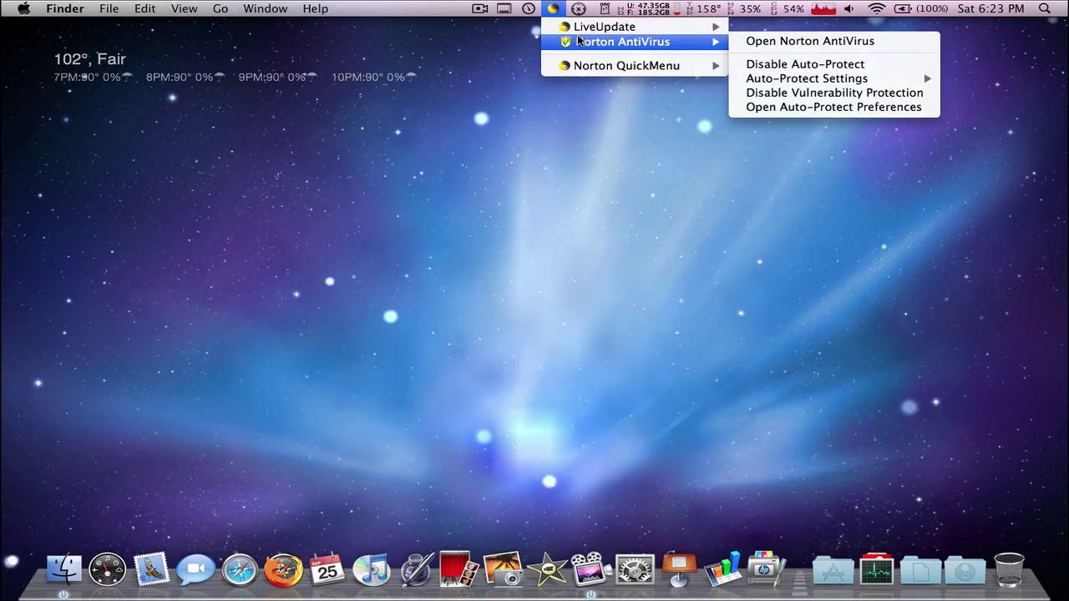
left_click(769, 41)
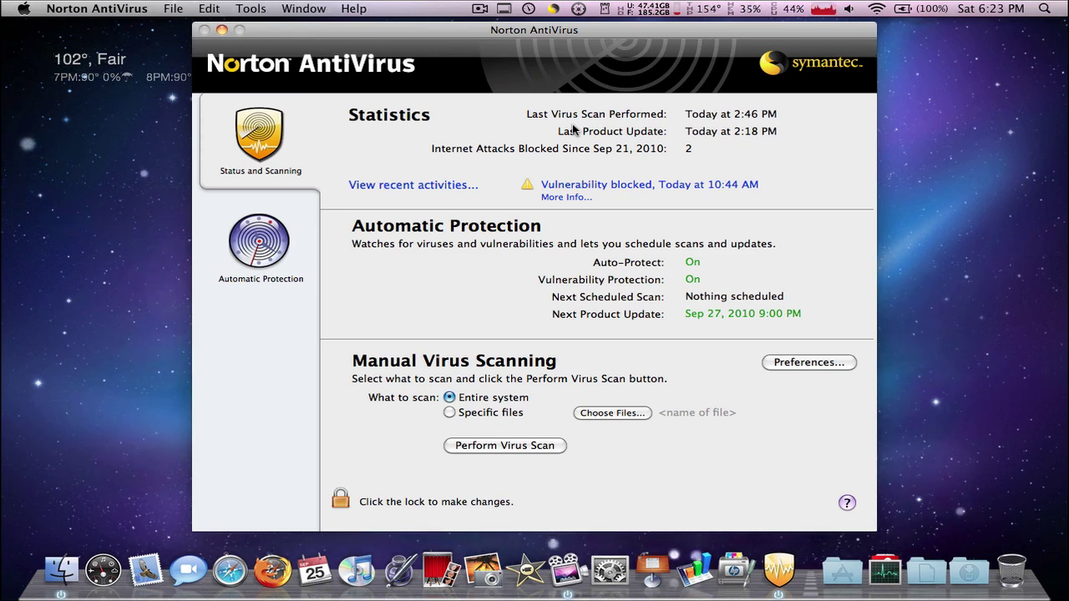
Update all Norton products through LiveUpdate and dismiss the update summary
left_click(551, 8)
mouse_move(576, 31)
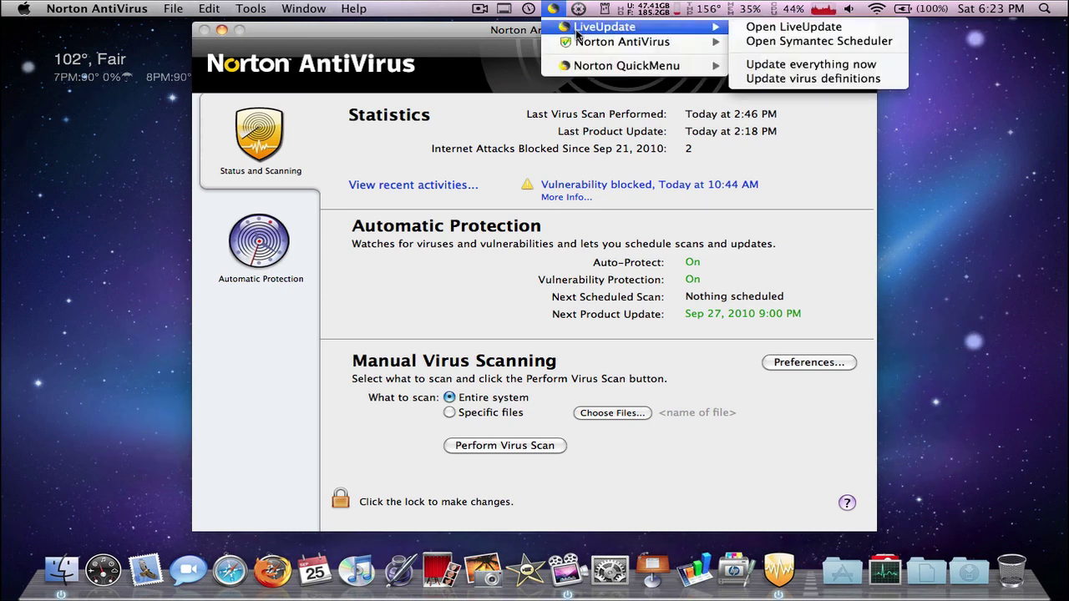
left_click(785, 64)
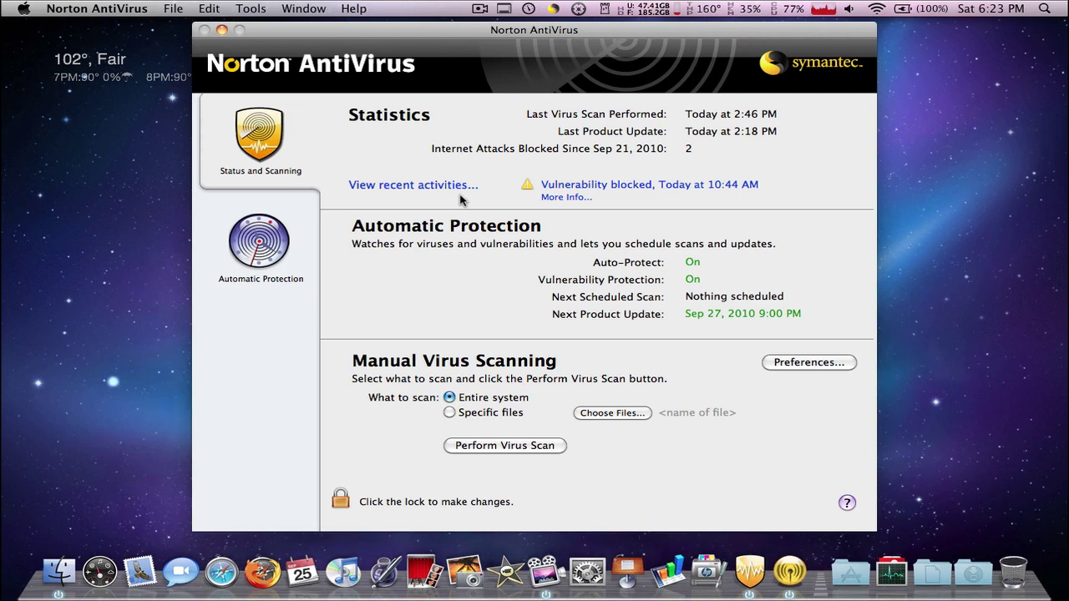
left_click(789, 572)
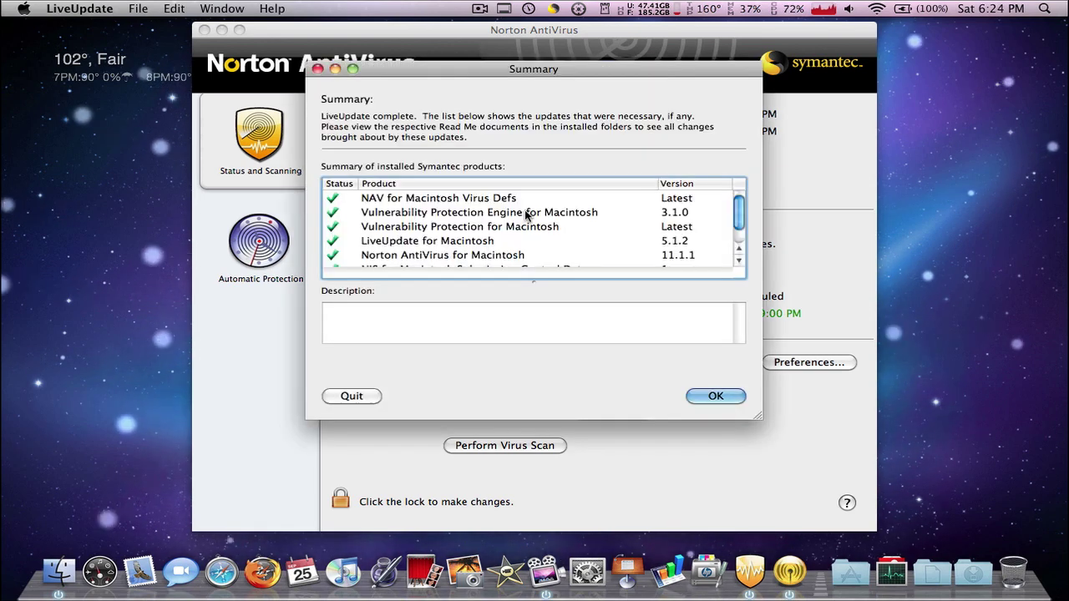
left_click(716, 396)
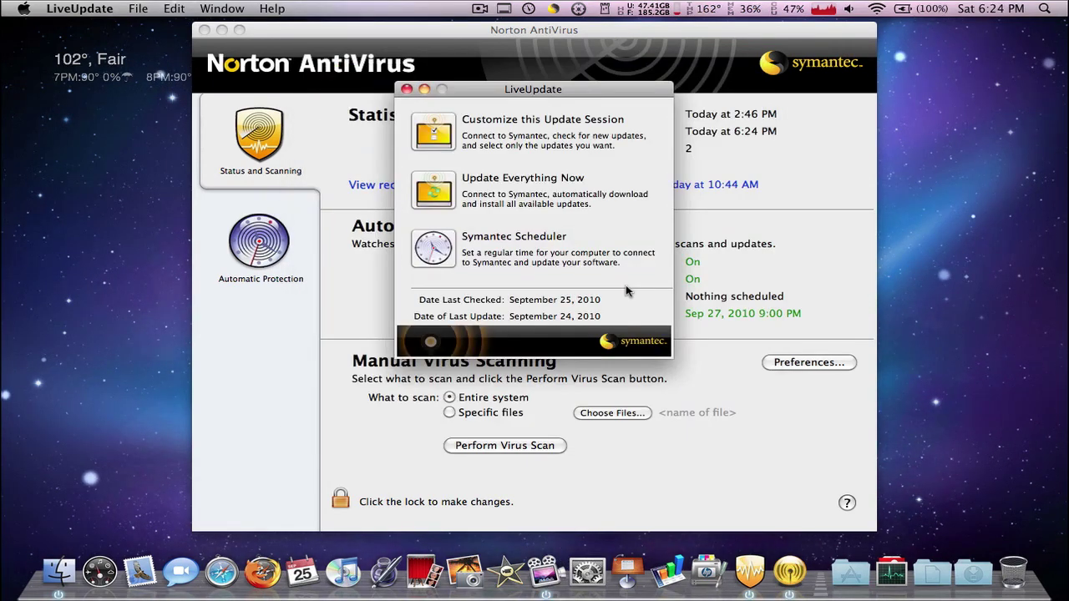
left_click(406, 89)
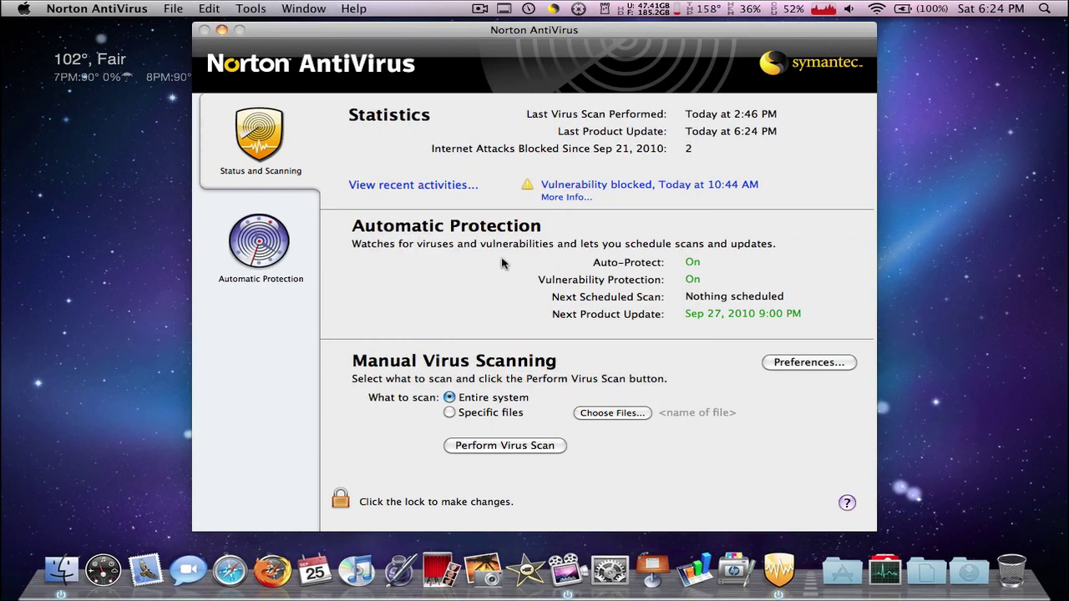
Read the blocked-vulnerability help and review today's 27 Activity Log entries
left_click(552, 198)
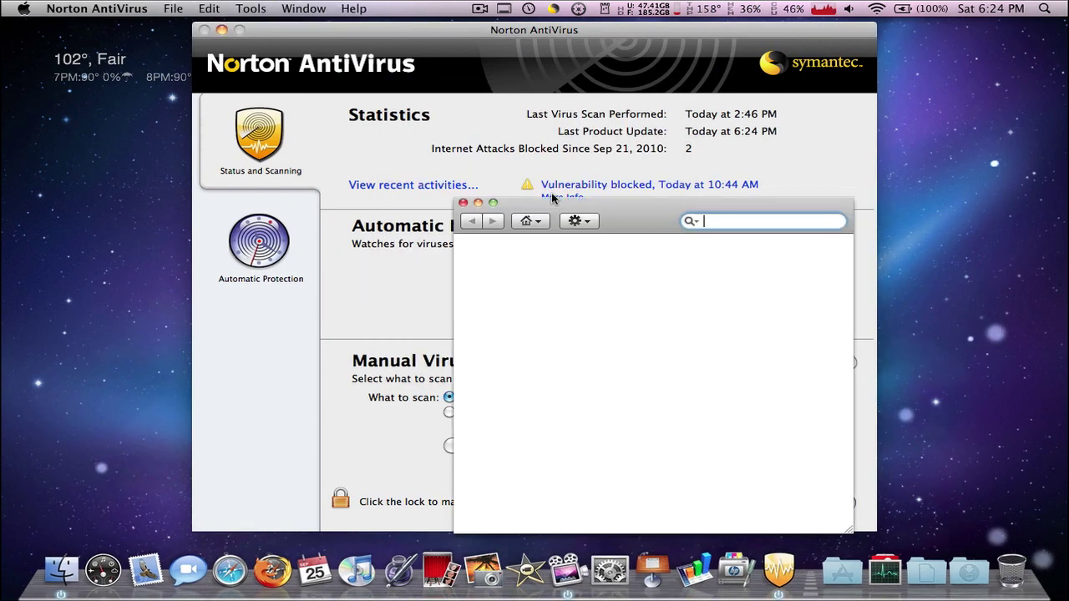
left_click(463, 203)
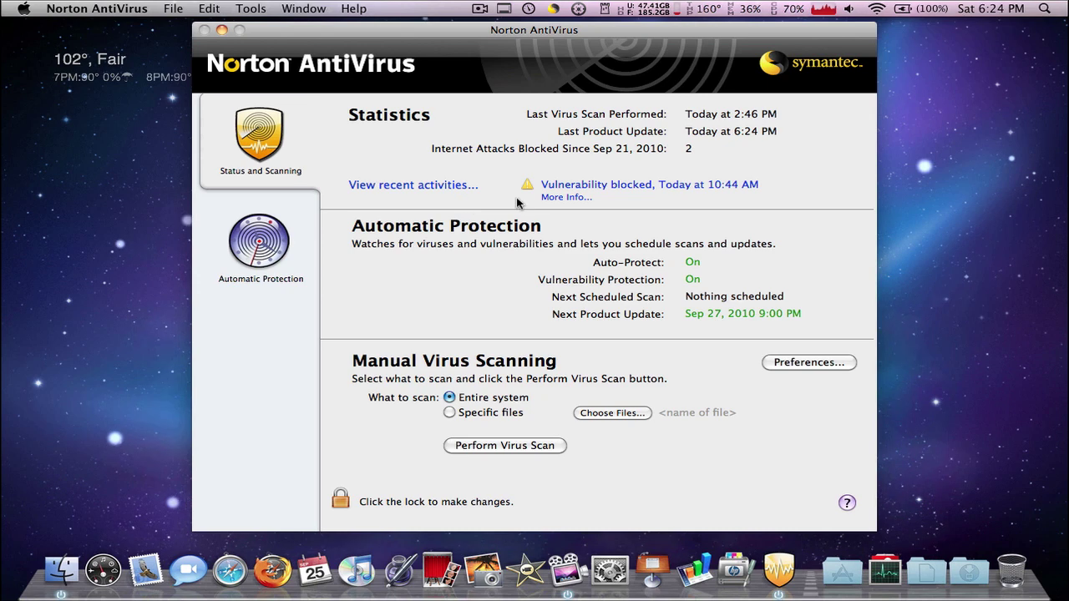
left_click(595, 189)
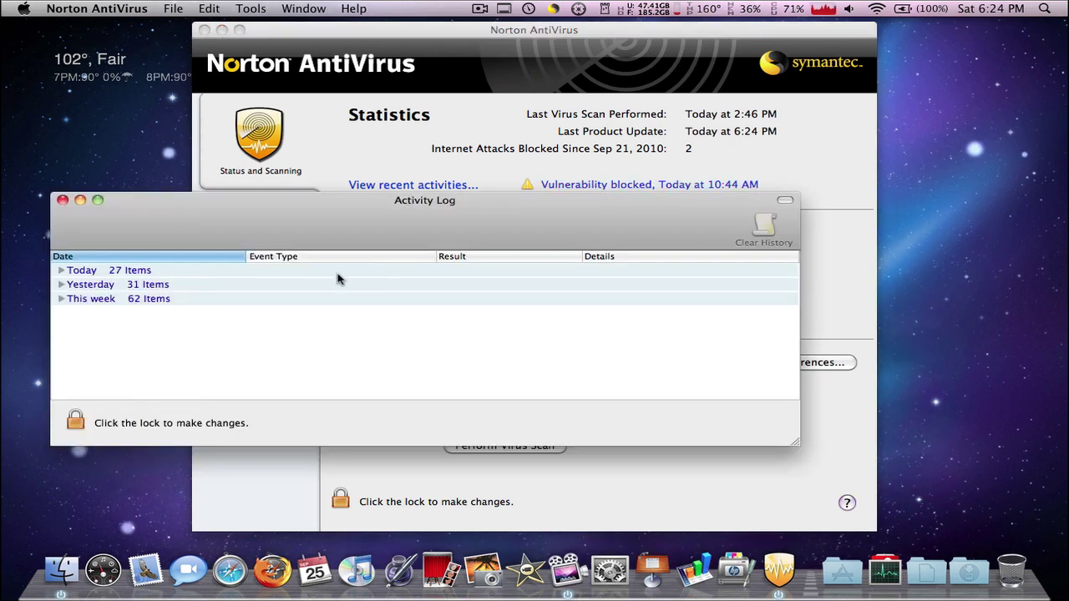
left_click(70, 270)
scroll(281, 358, "down", 10)
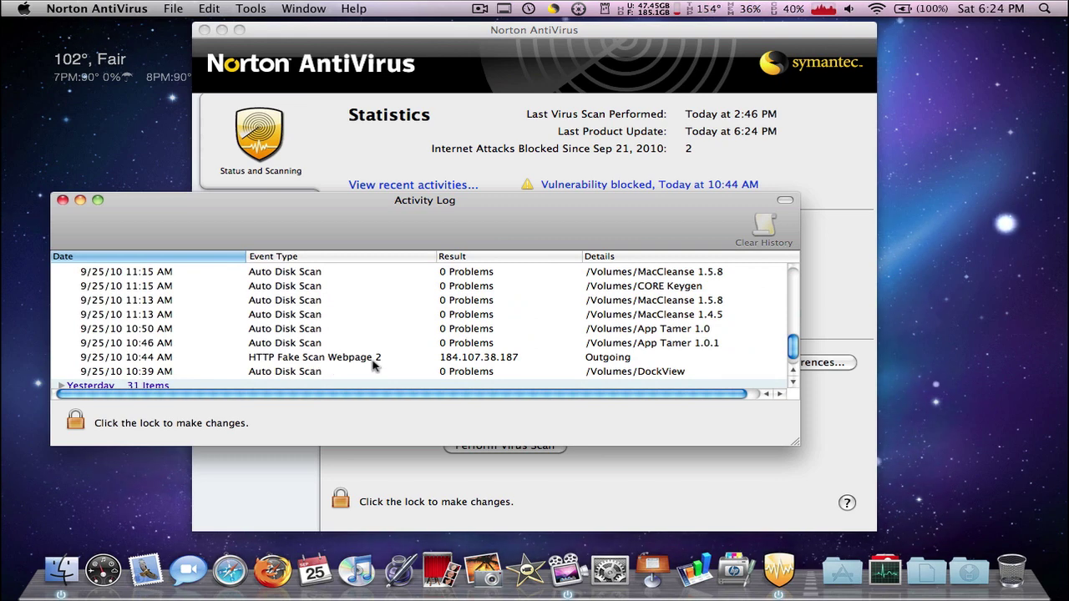
left_click(62, 201)
View the Automatic Protection settings, return to the overview, and quit Norton AntiVirus
left_click(261, 240)
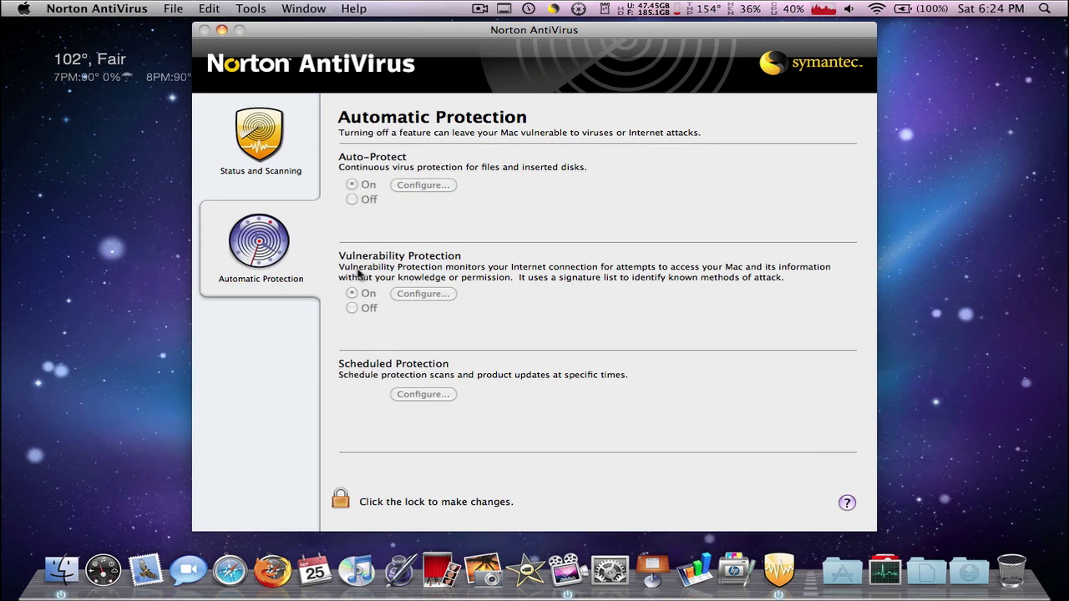
left_click(288, 185)
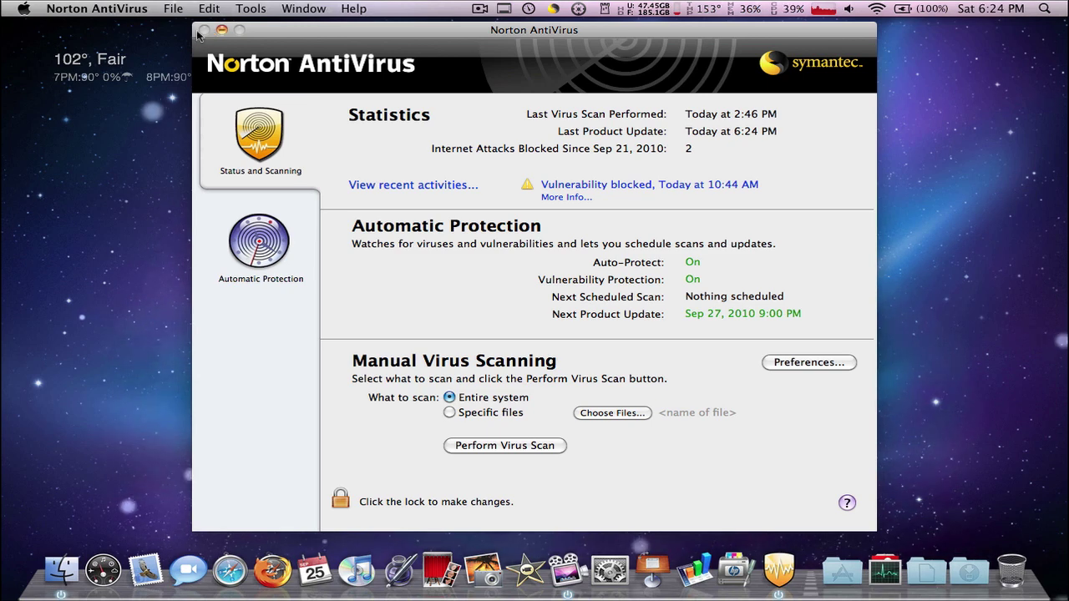
left_click(123, 8)
left_click(117, 147)
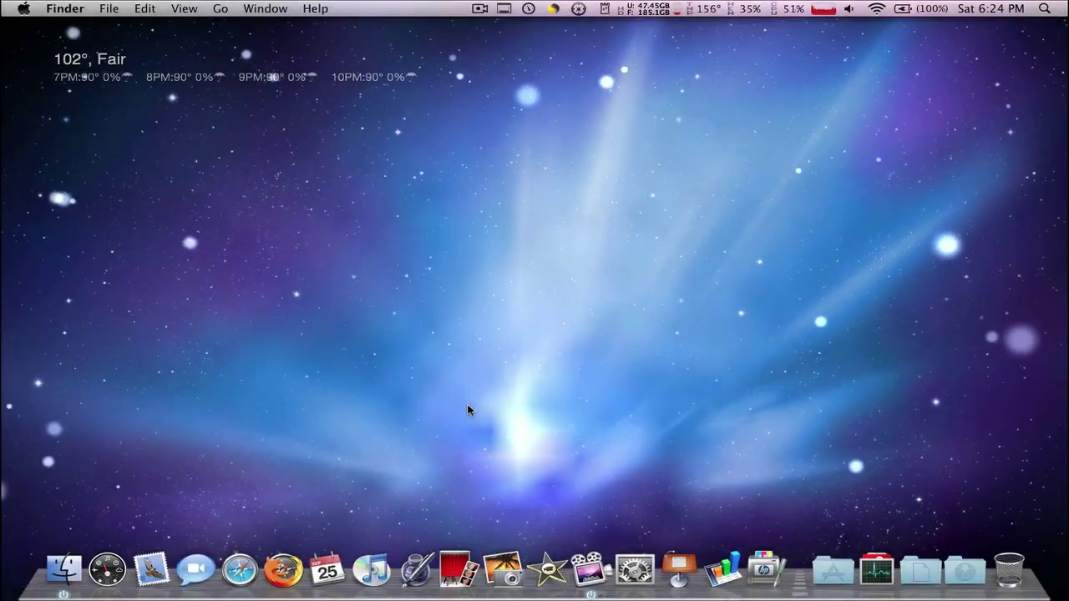
View installed Intego software versions under About your Intego Software, then close it
left_click(606, 8)
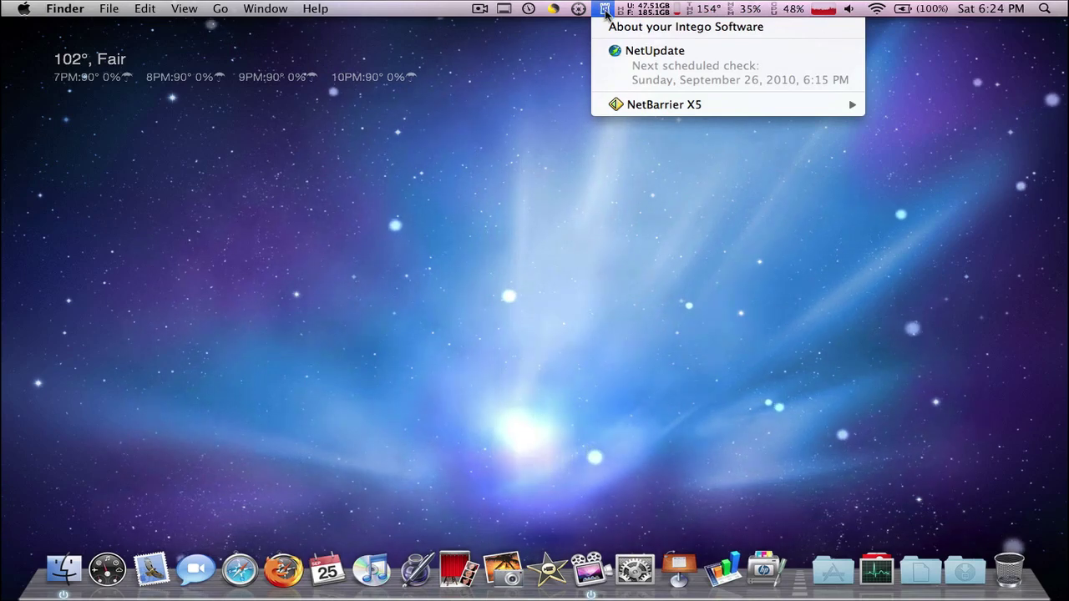
mouse_move(657, 107)
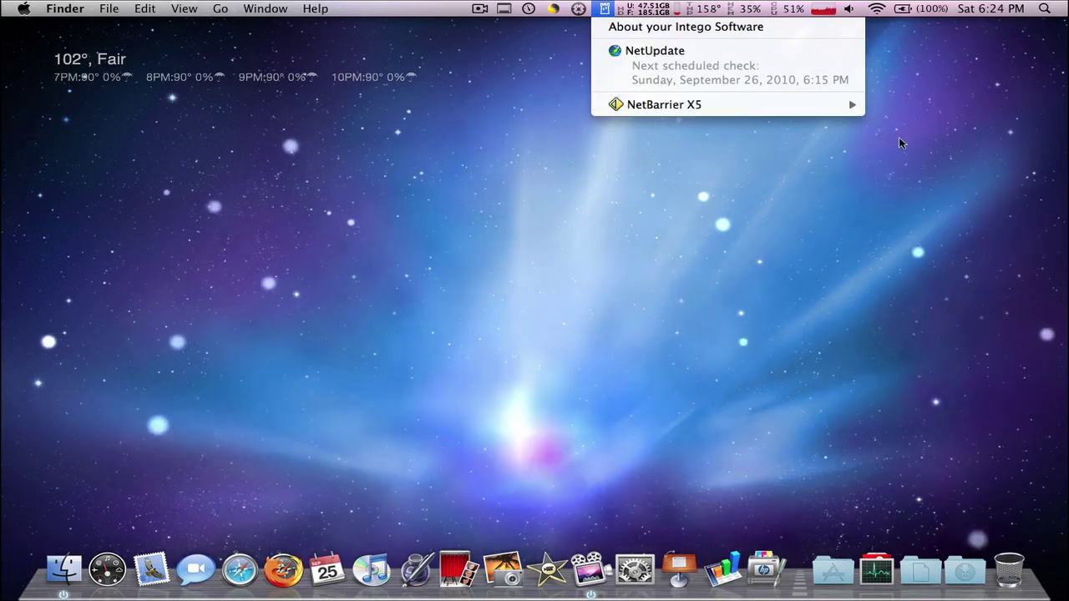
mouse_move(720, 101)
left_click(607, 9)
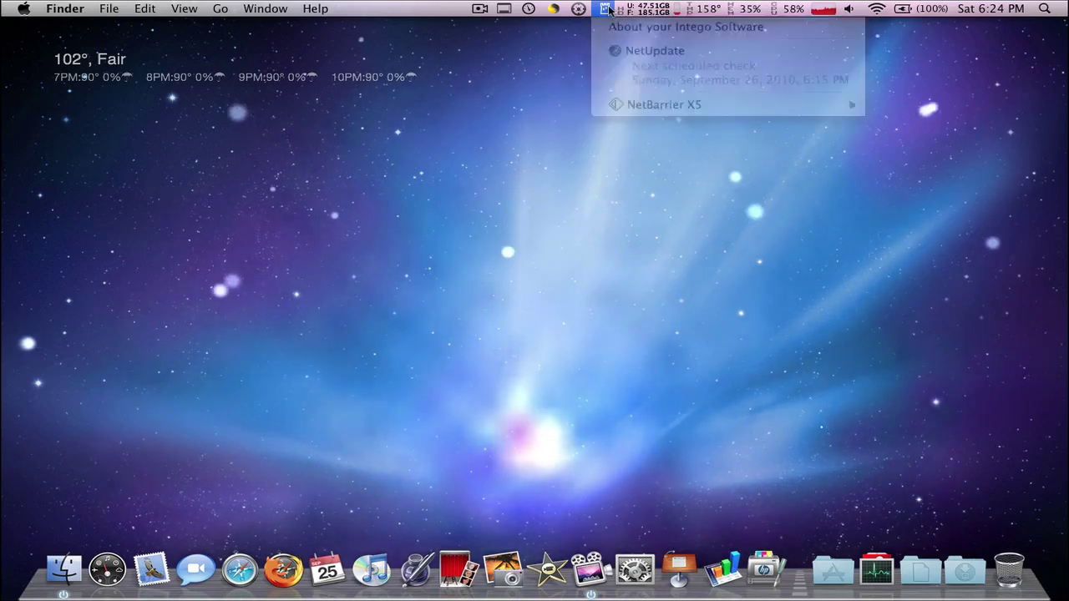
left_click(608, 10)
left_click(608, 27)
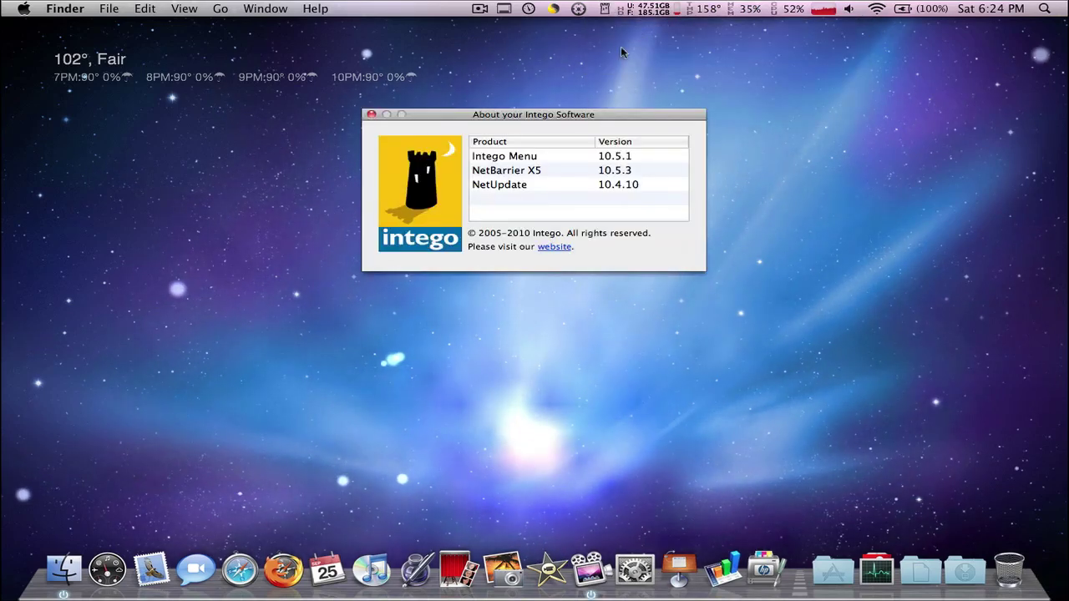
left_click(372, 116)
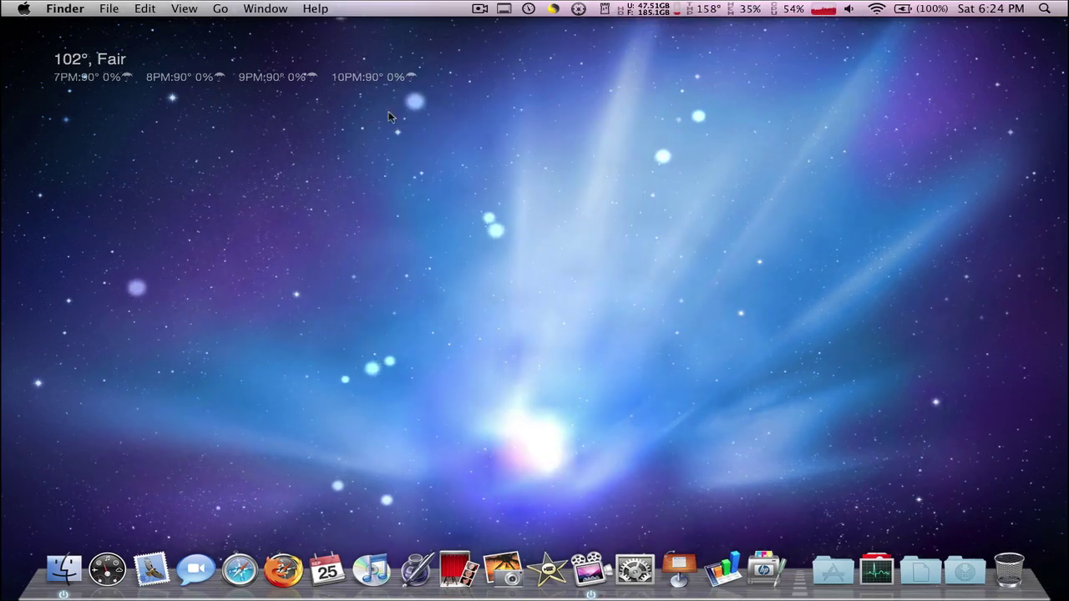
Open NetBarrier X5 from the Intego menu-bar icon
left_click(606, 9)
mouse_move(643, 103)
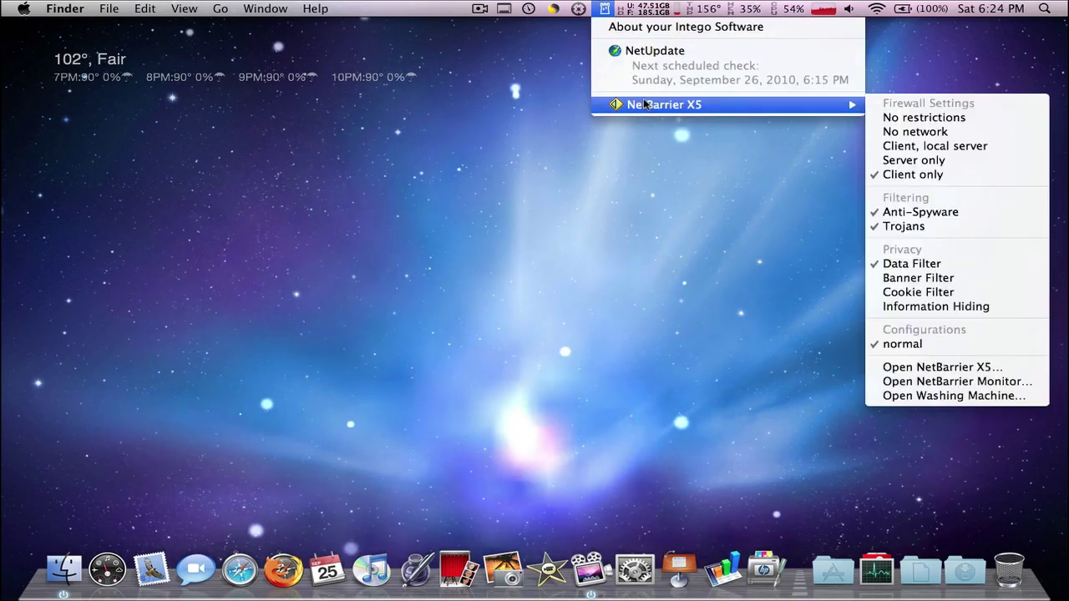
left_click(919, 369)
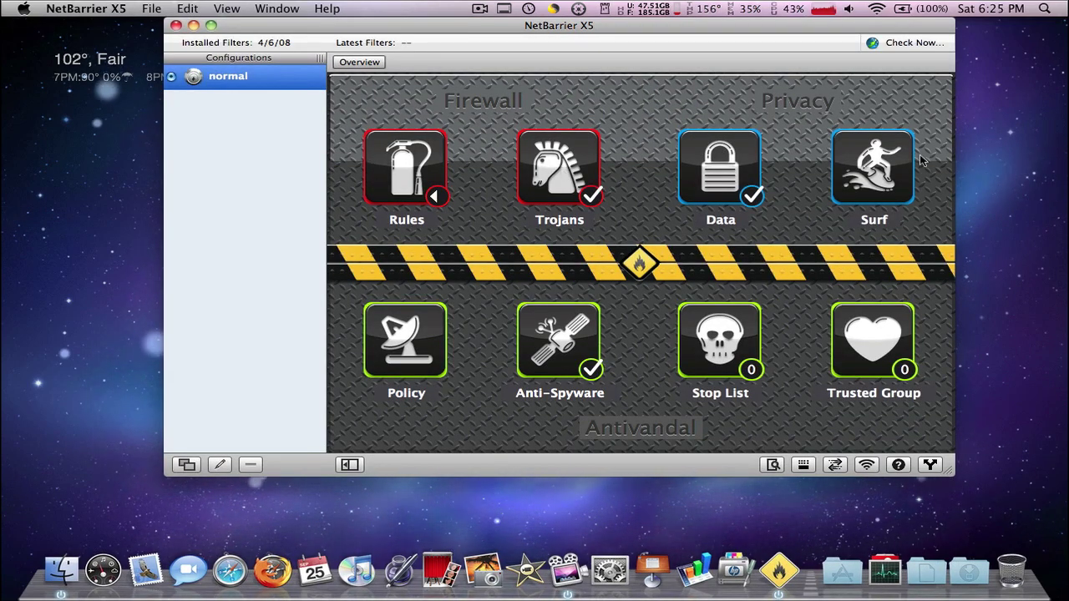
left_click(851, 163)
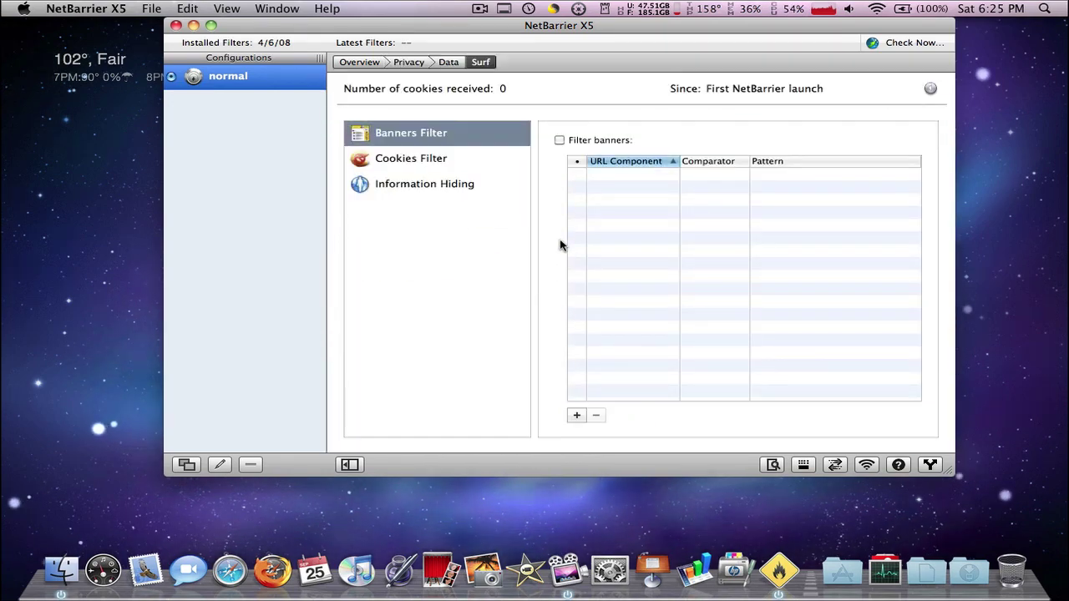
left_click(426, 163)
left_click(420, 182)
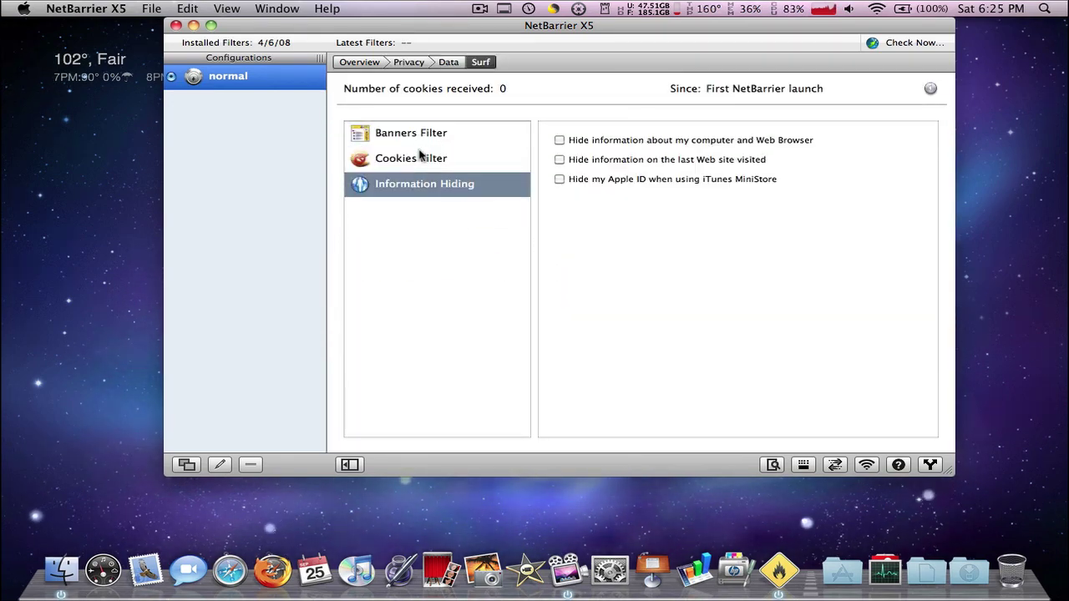
left_click(362, 63)
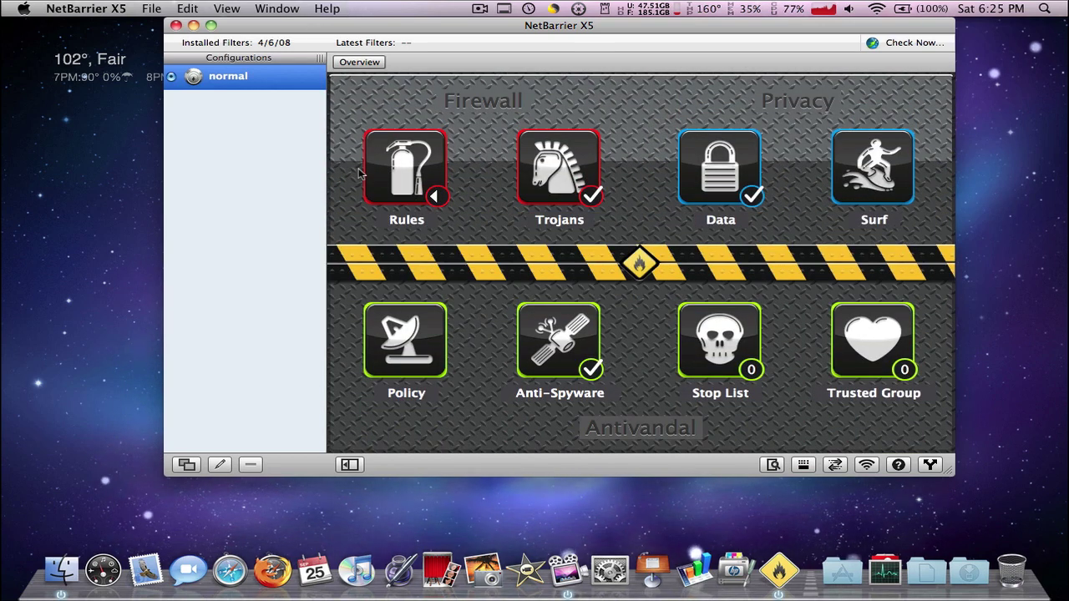
left_click(410, 172)
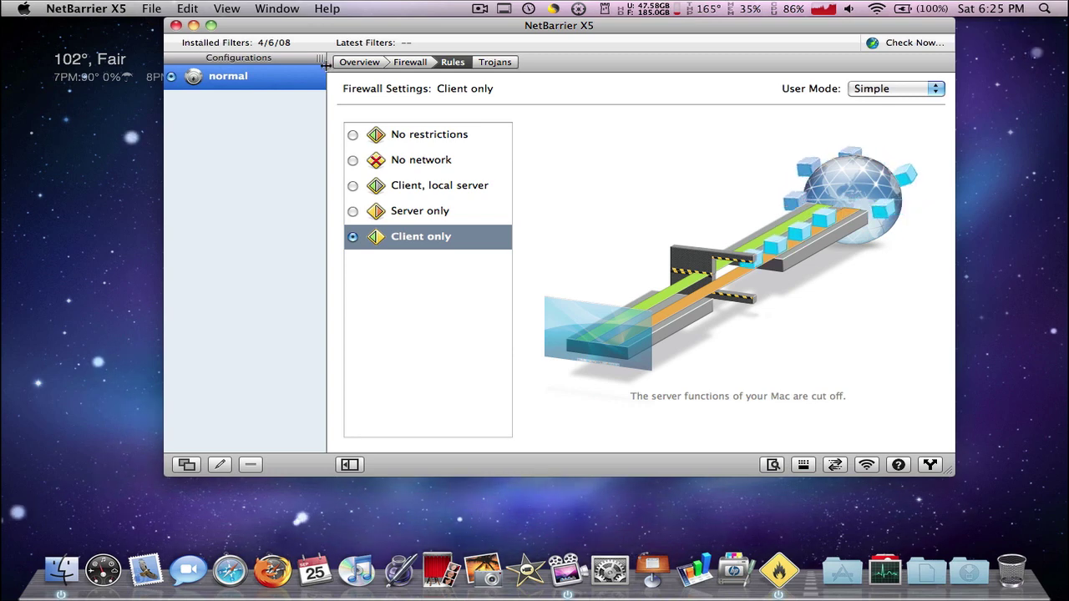
left_click(879, 103)
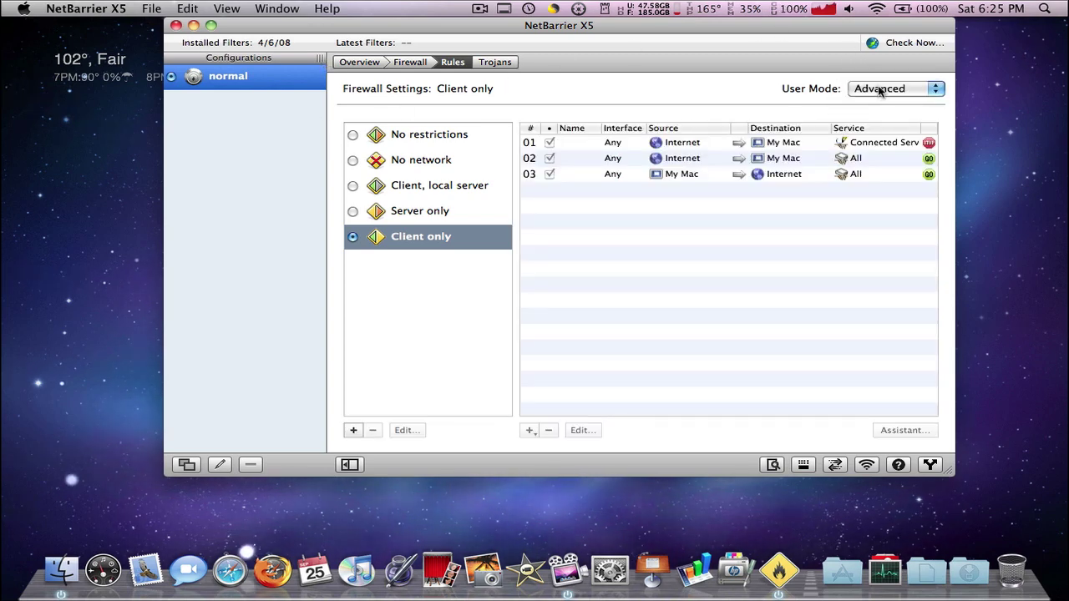
left_click(879, 91)
left_click(870, 71)
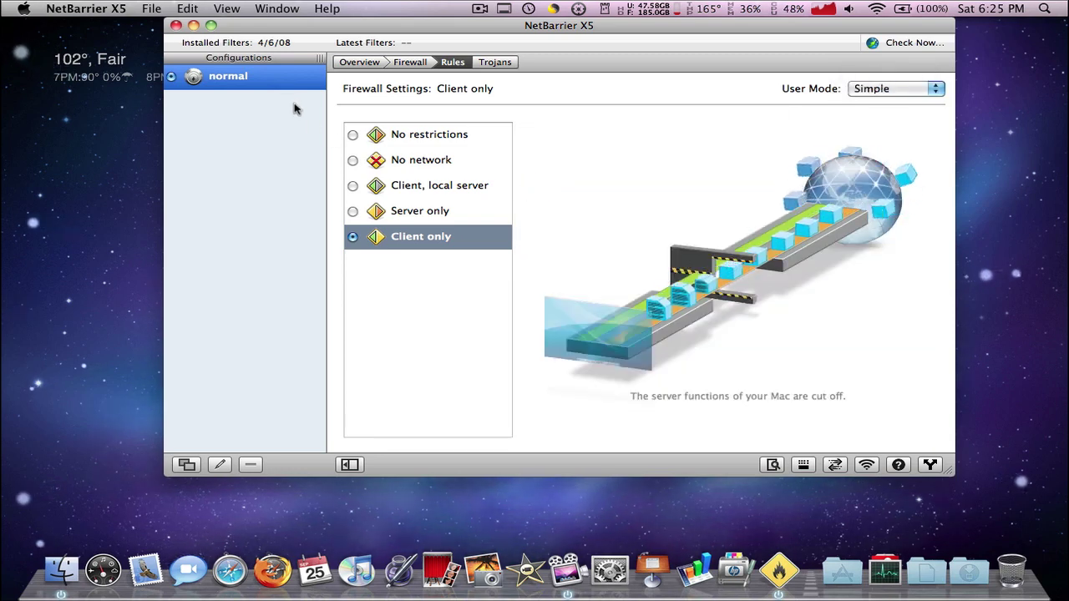
left_click(359, 62)
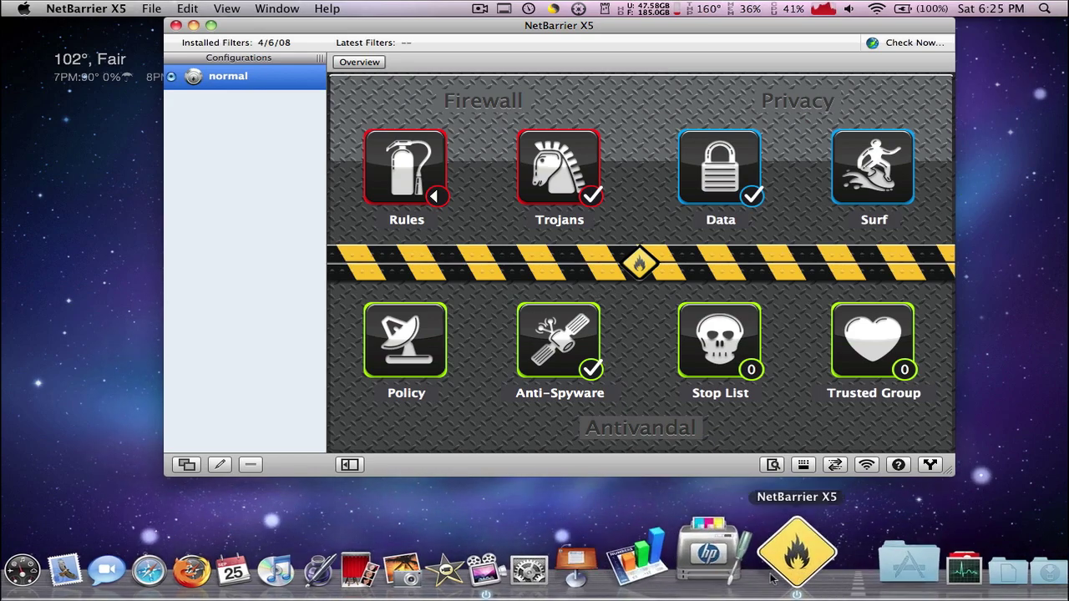
Browse the Utilities and Applications Dock stacks, then close them
left_click(890, 567)
left_click(851, 568)
scroll(795, 334, "down", 10)
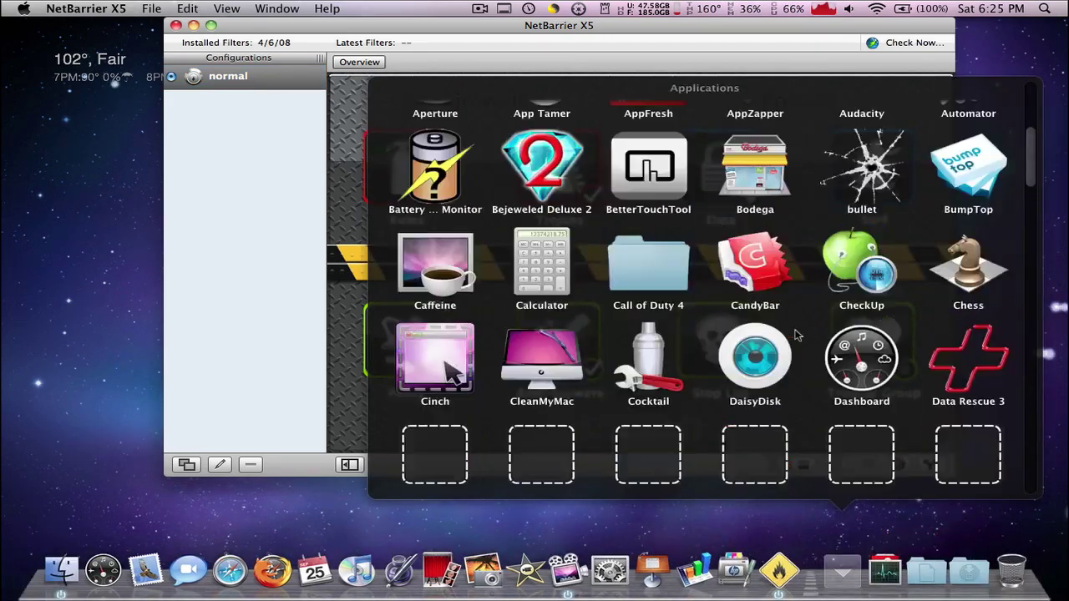
scroll(795, 334, "up", 3)
scroll(795, 334, "up", 6)
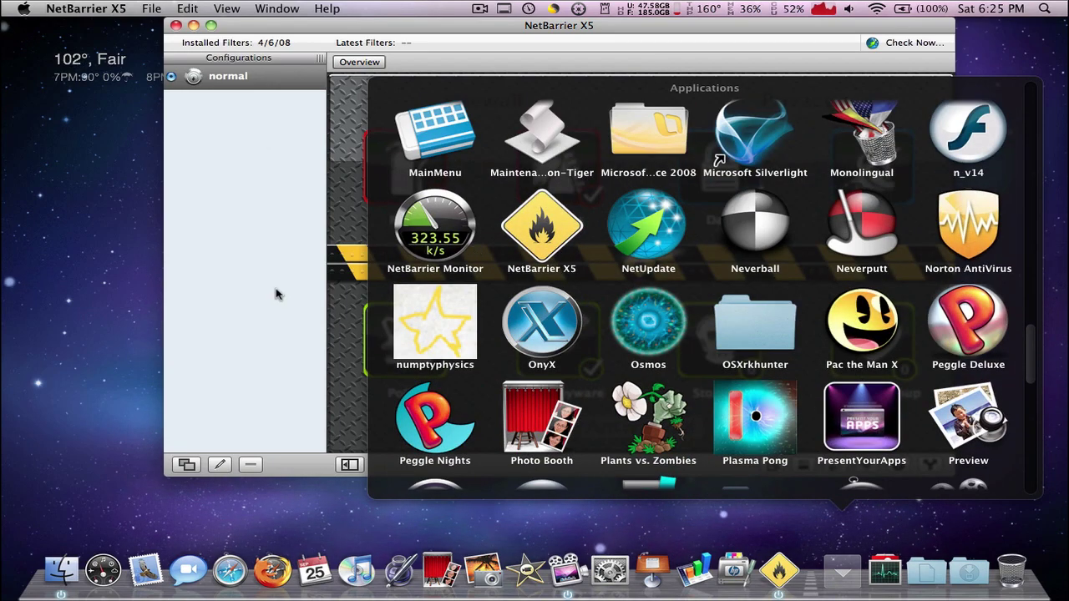
left_click(271, 302)
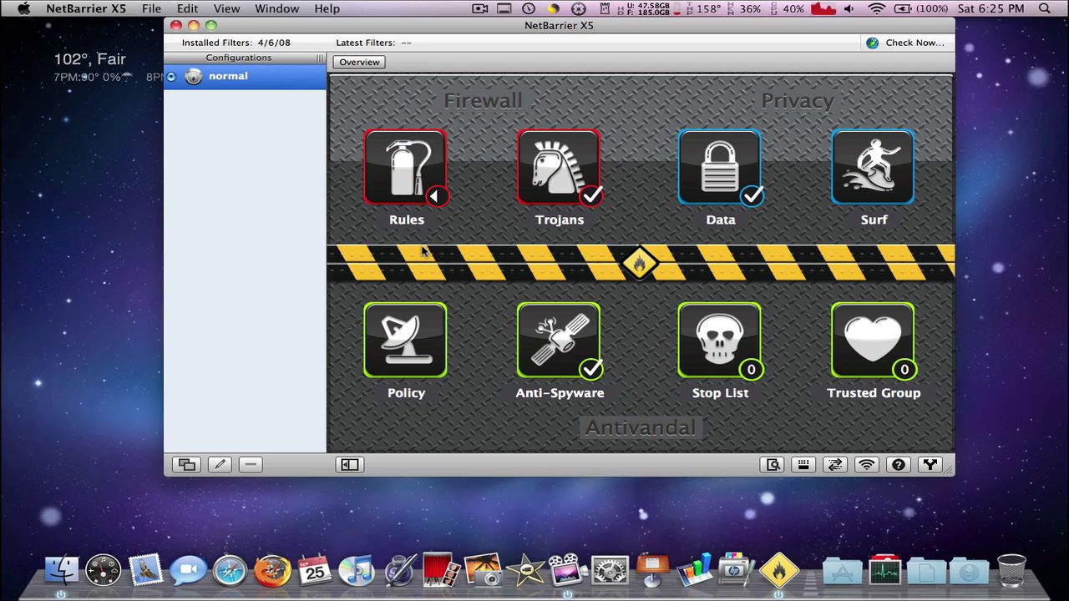
Load the YouTube home page in Safari from its bookmark and scroll it
left_click(230, 570)
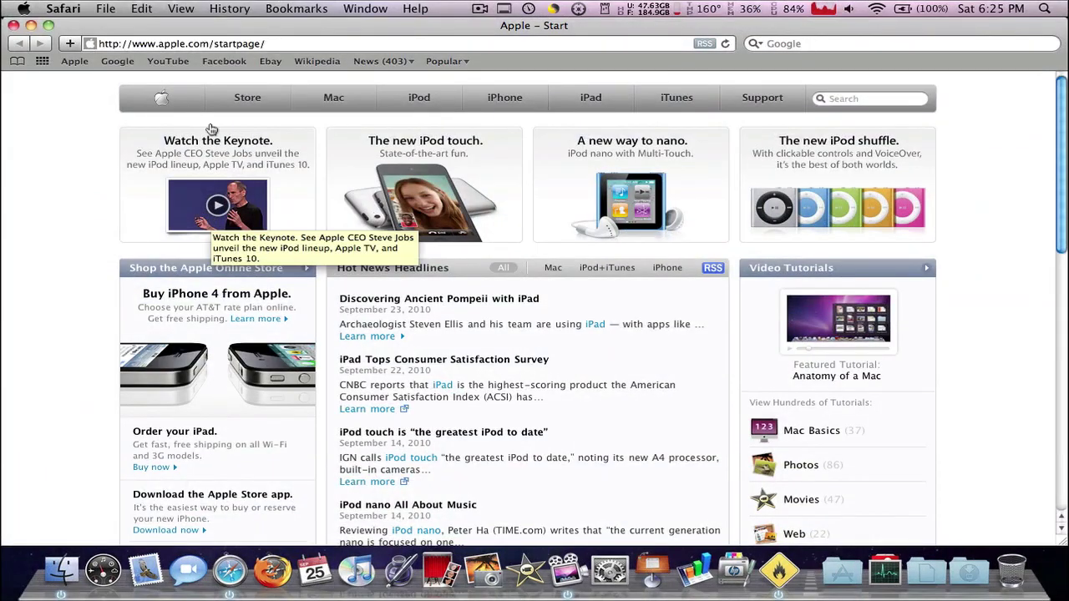
left_click(168, 61)
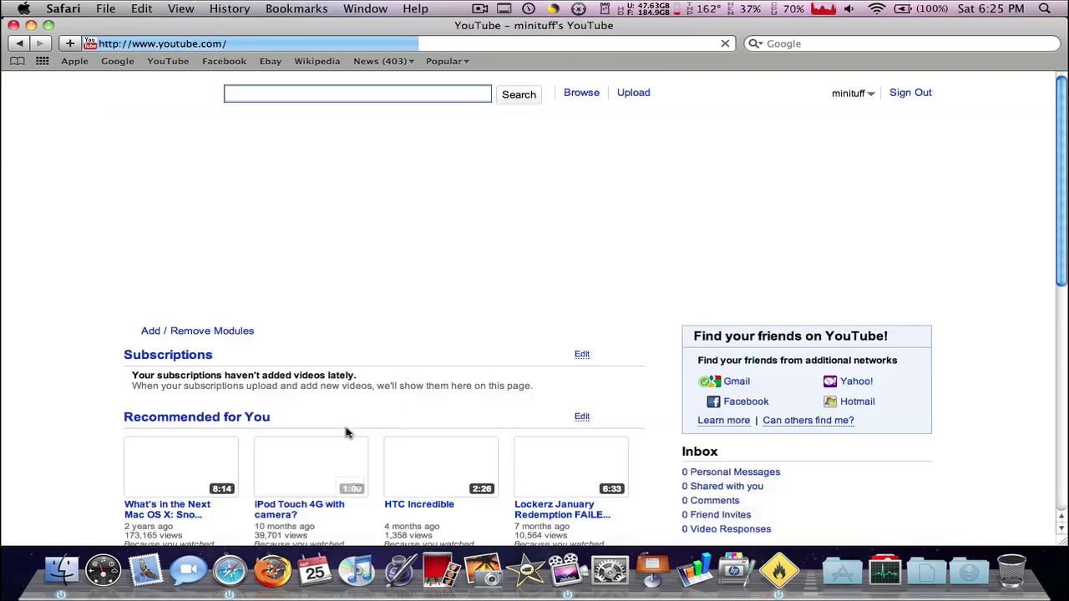
scroll(359, 429, "down", 5)
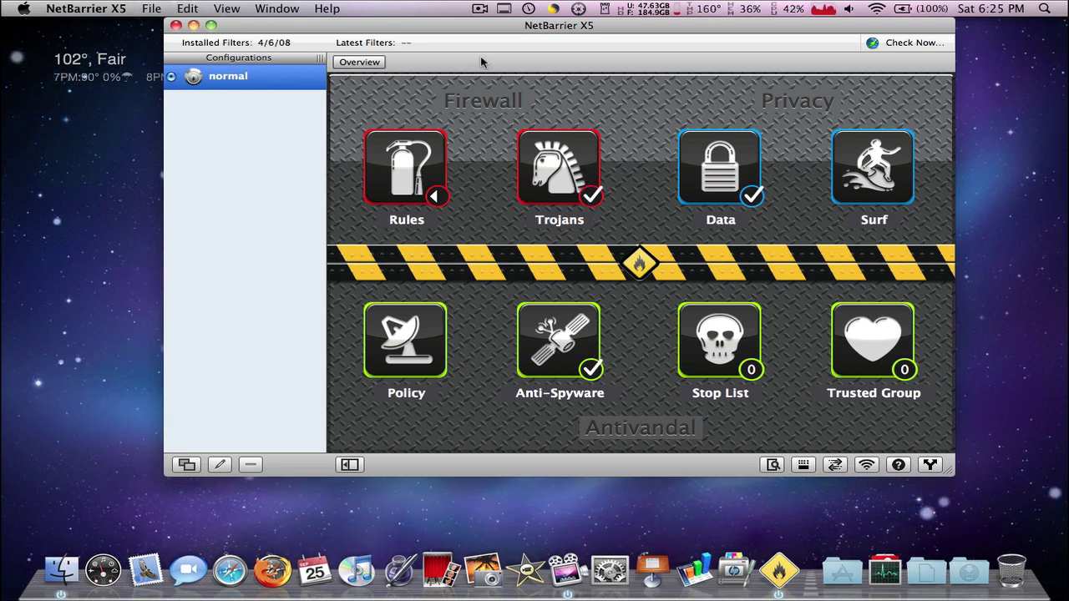
Maximize NetBarrier X5, scroll the Trojans list, then open the Client-only firewall Rules
double_click(507, 30)
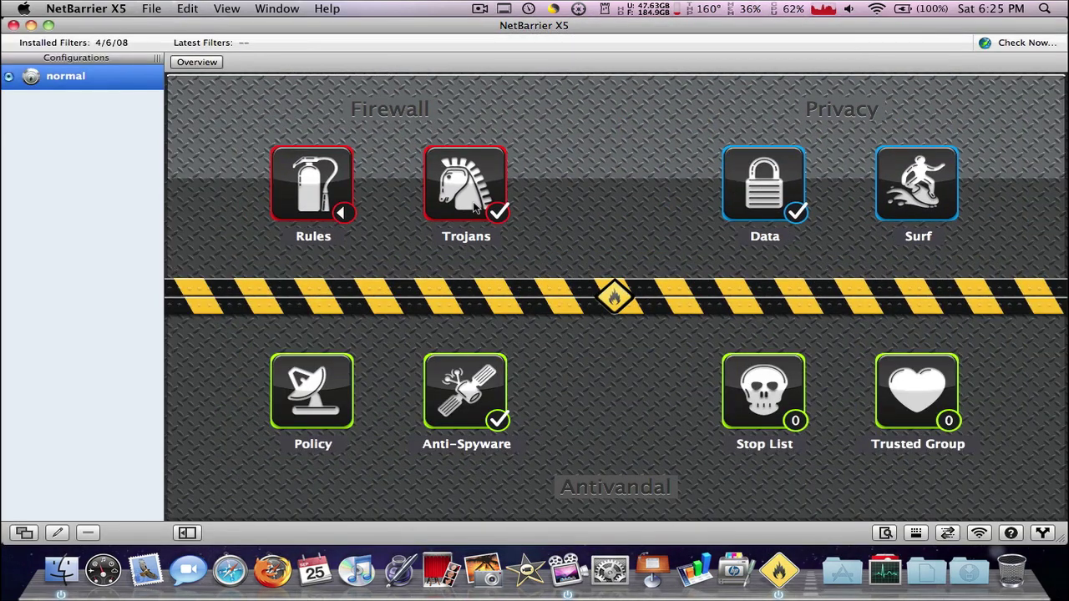
left_click(473, 201)
scroll(215, 214, "down", 3)
scroll(215, 214, "up", 3)
scroll(214, 215, "down", 3)
scroll(215, 214, "up", 3)
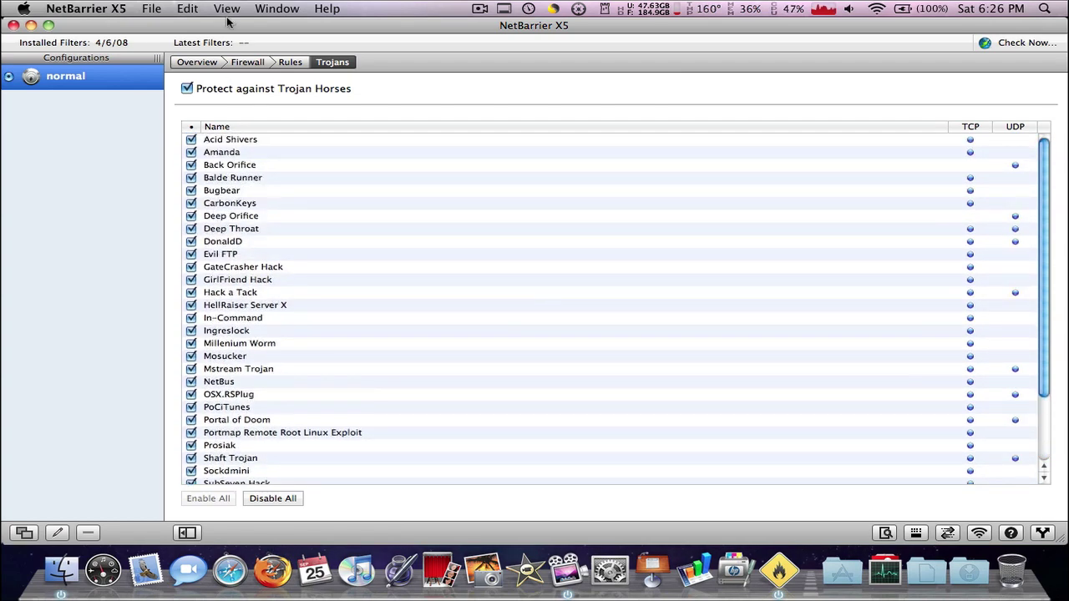
left_click(206, 66)
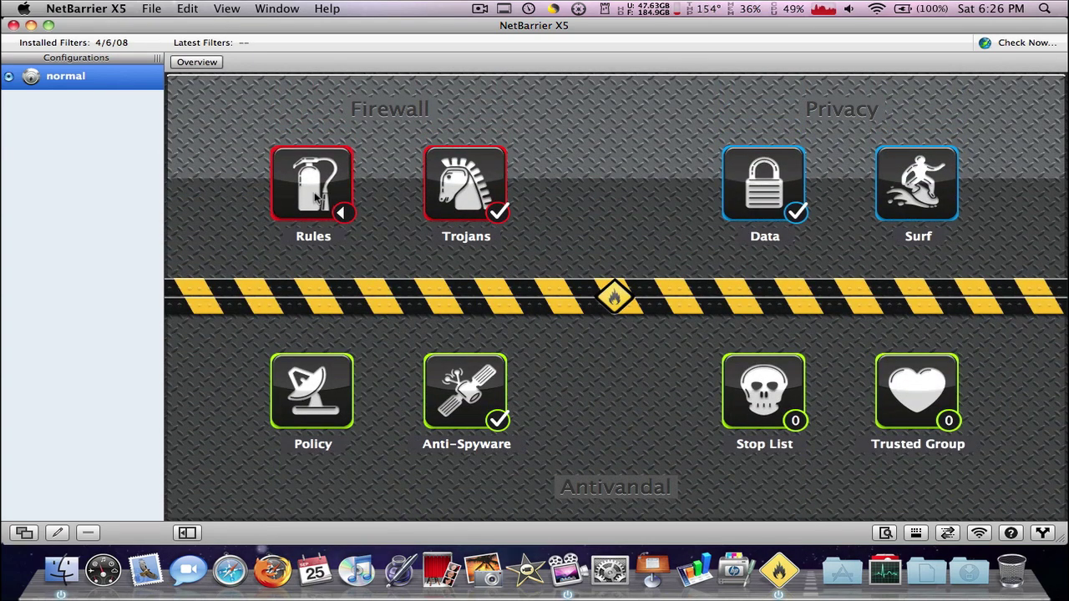
left_click(313, 192)
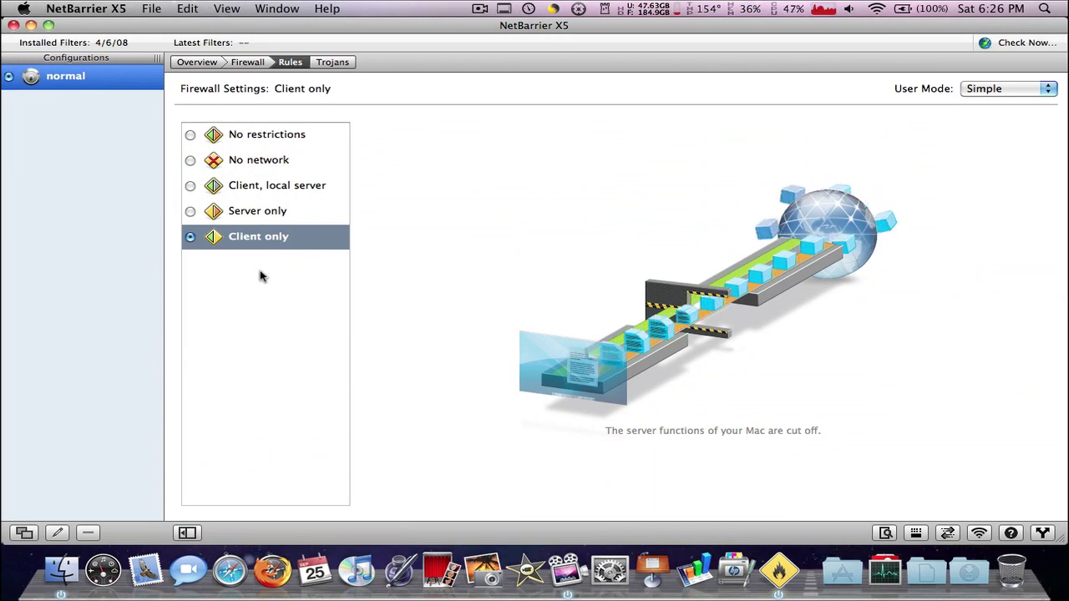
Quit NetBarrier X5 and check the Intego status menu
key("super+q")
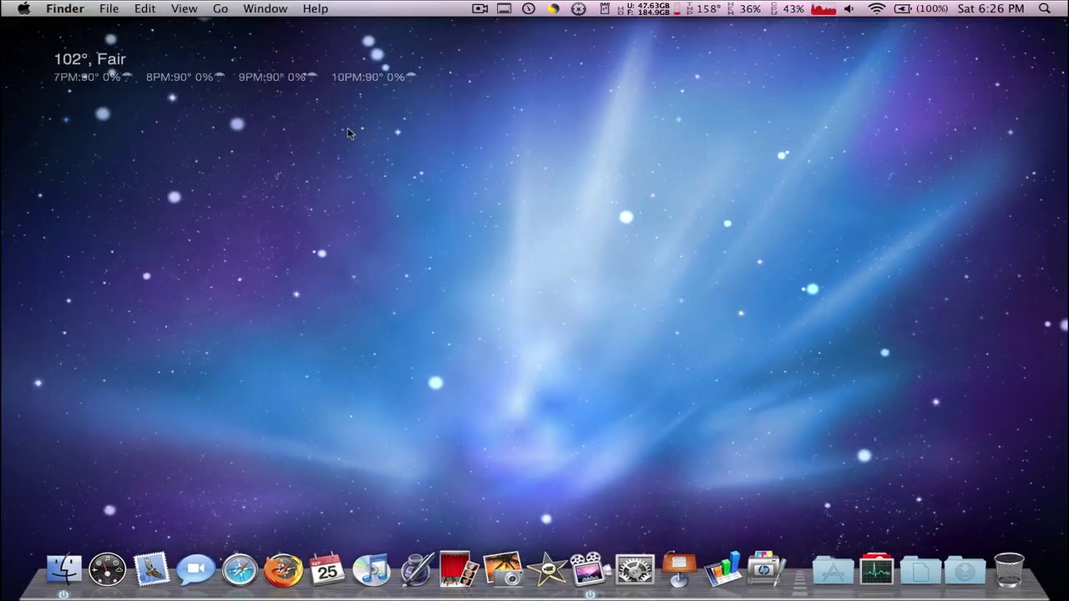
left_click(604, 9)
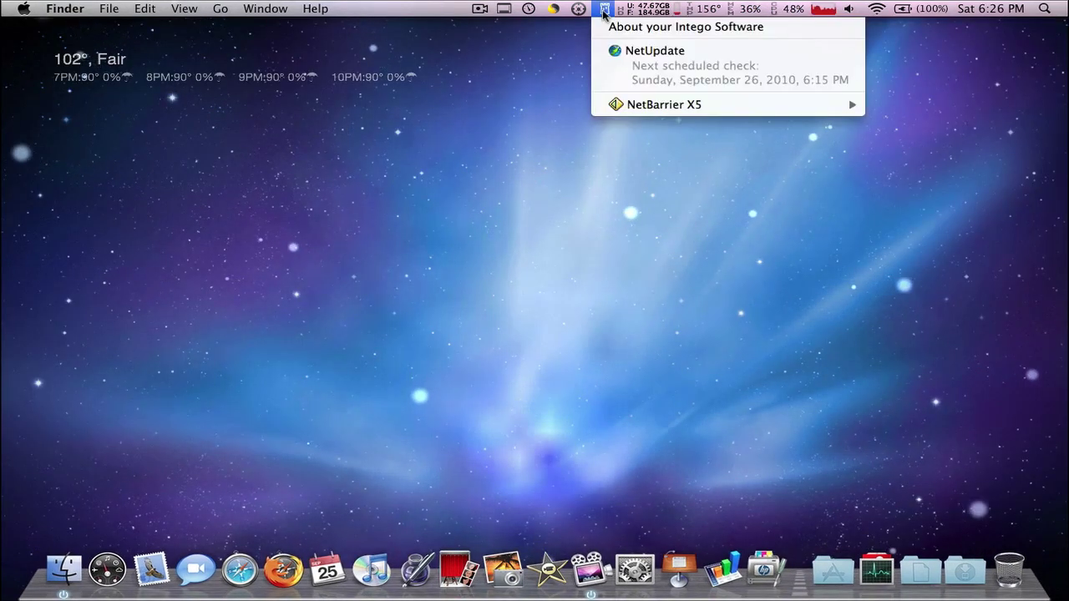
left_click(489, 184)
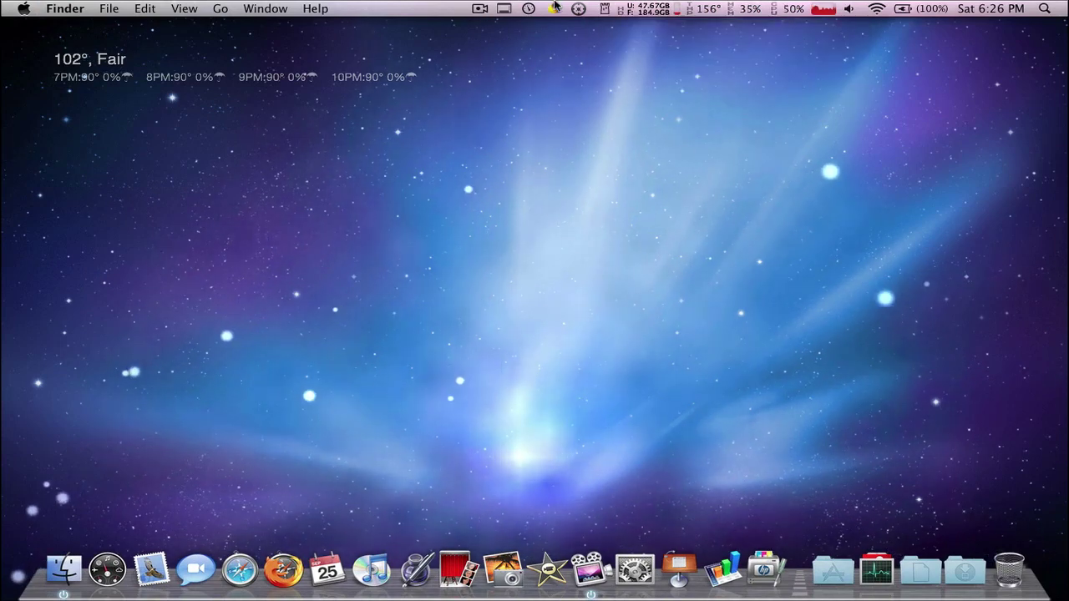
Check the running-processes menu, then launch Firefox from the Dock
left_click(529, 8)
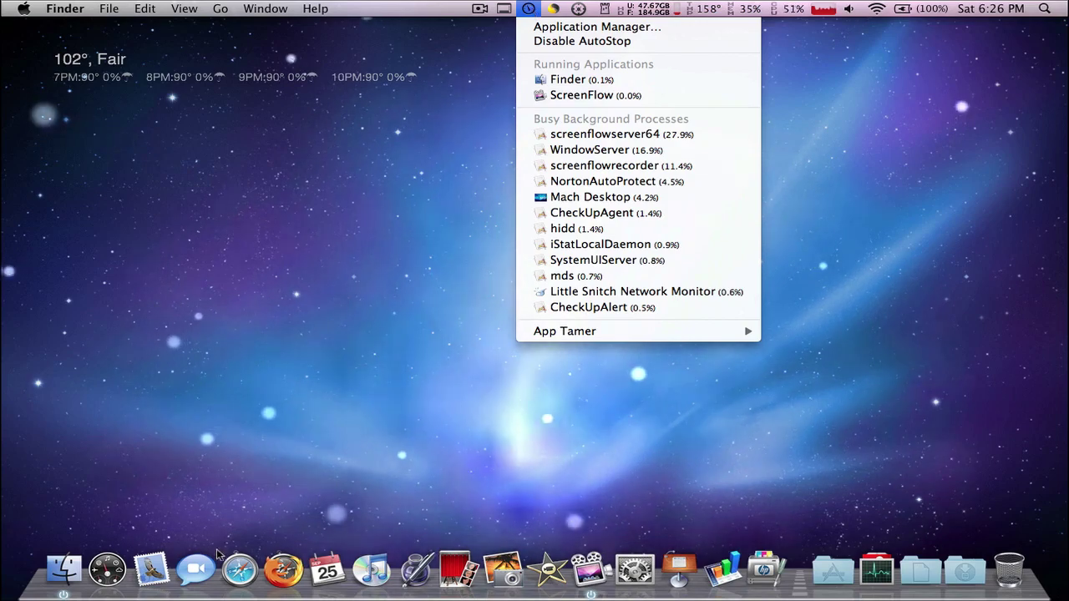
left_click(236, 572)
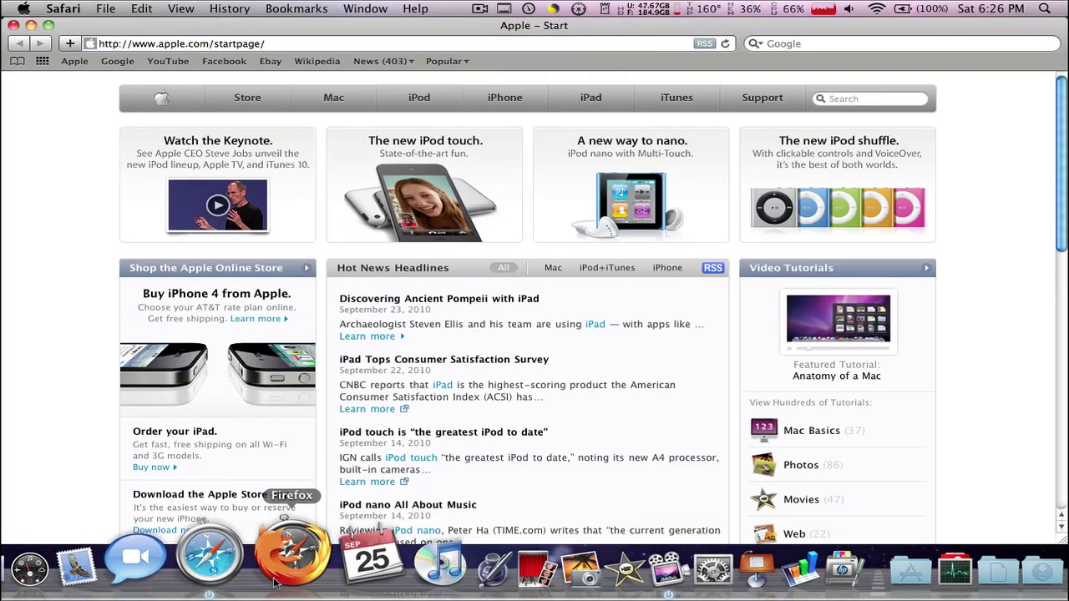
left_click(280, 555)
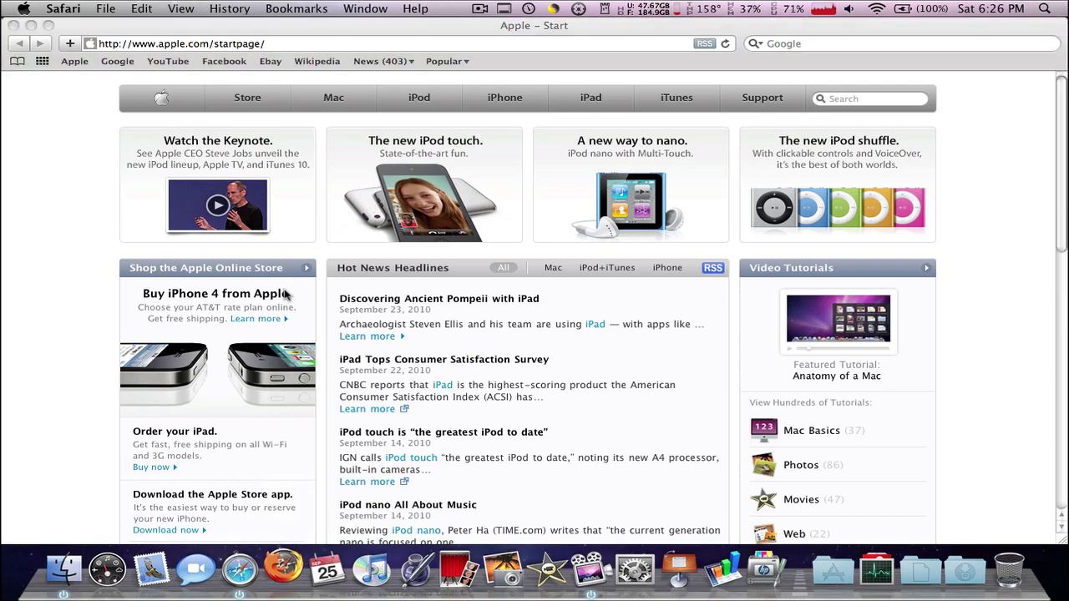
Bring Safari forward and look up the Firefox app's file path
left_click(378, 221)
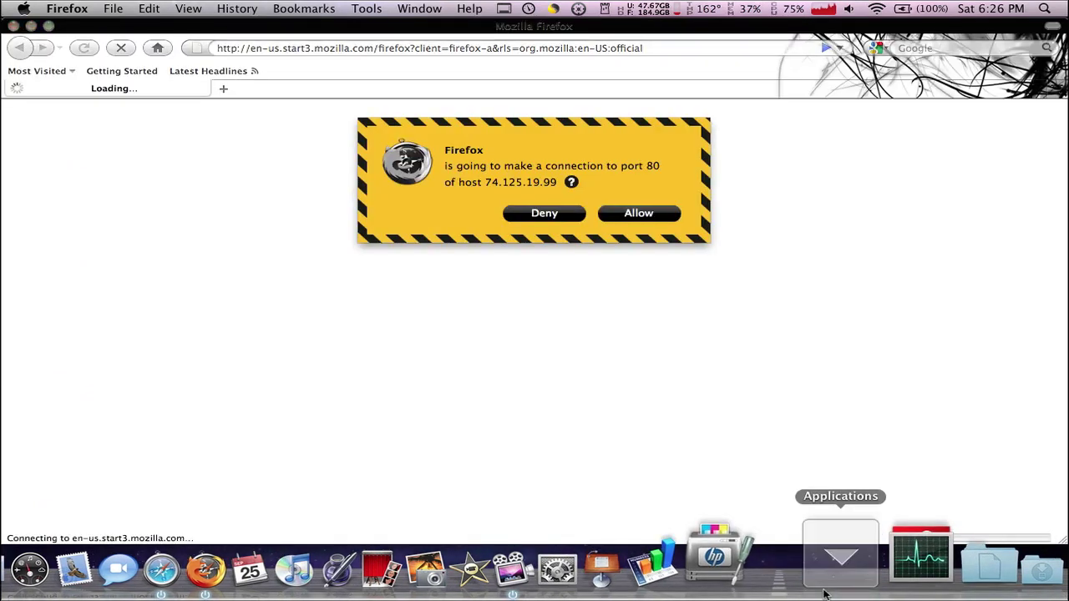
left_click(829, 584)
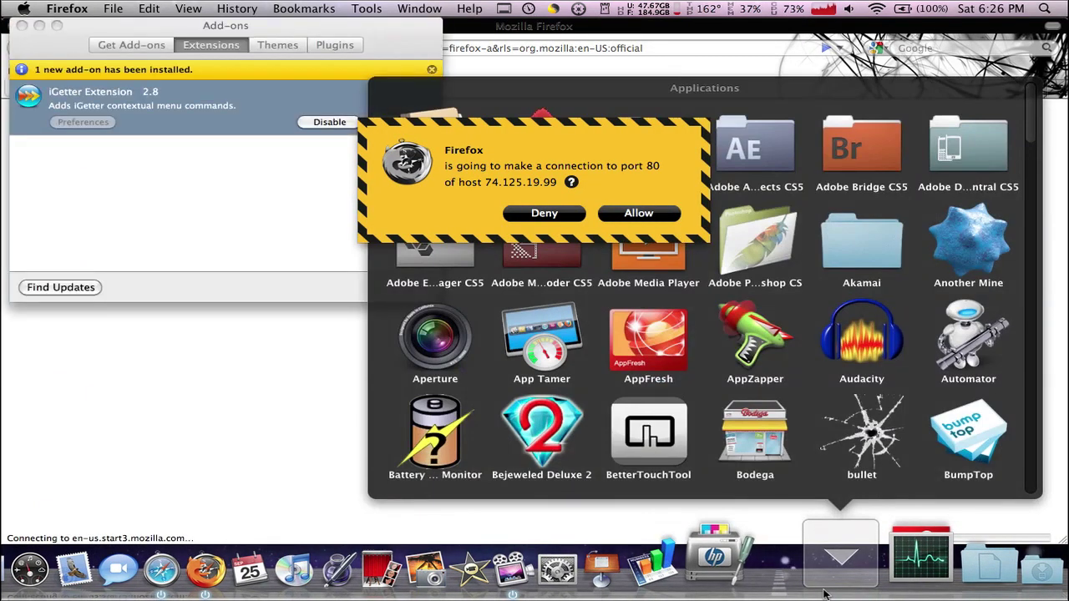
left_click(472, 153)
left_click(471, 152)
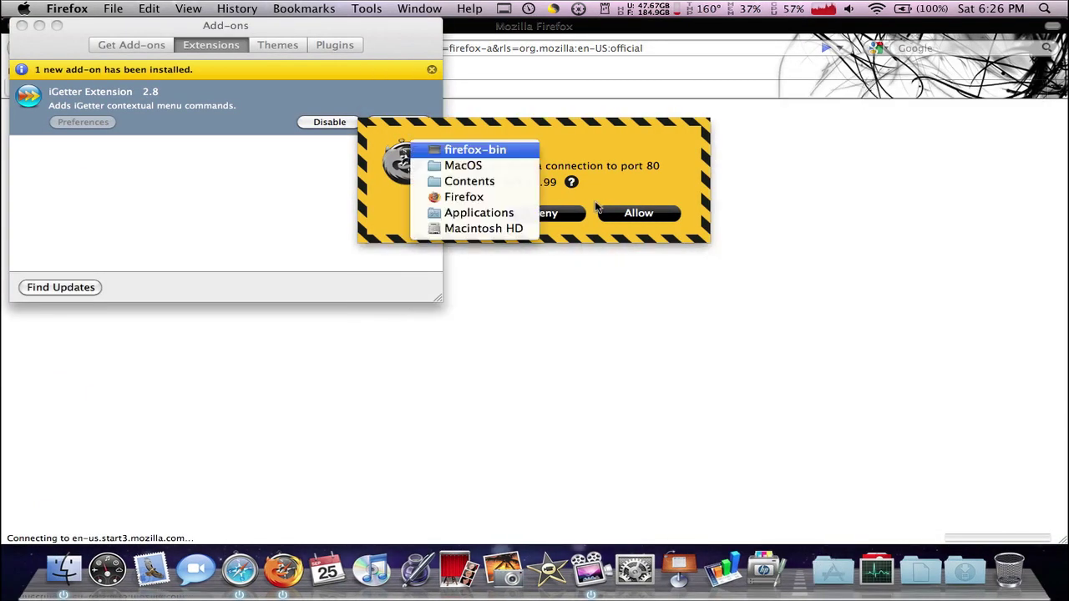
left_click(609, 168)
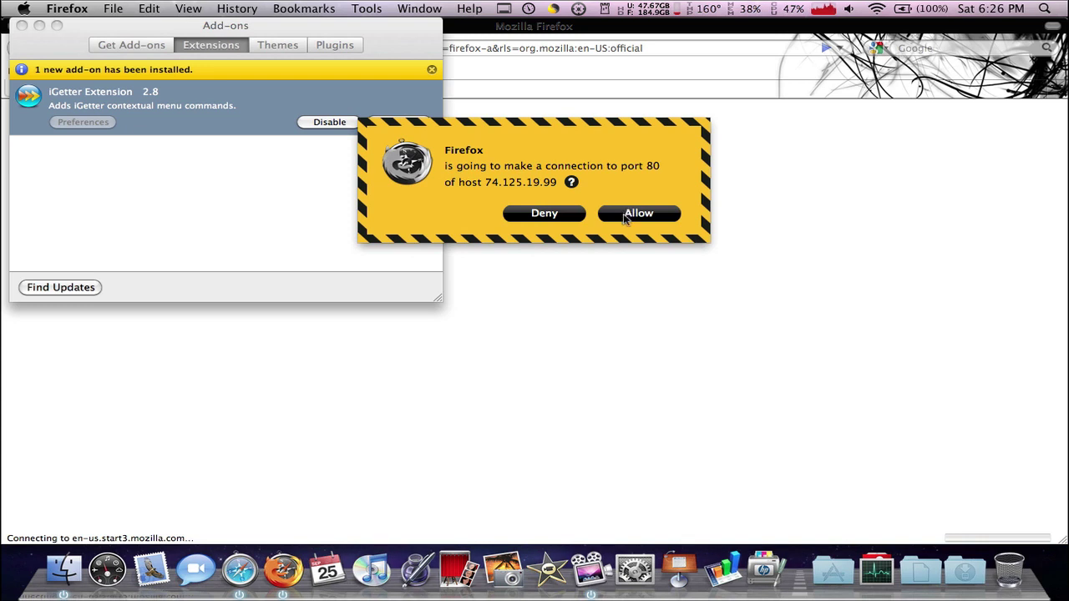
Allow Firefox's connections on ports 80 and 443 and close the Add-ons window
left_click(627, 215)
left_click(626, 215)
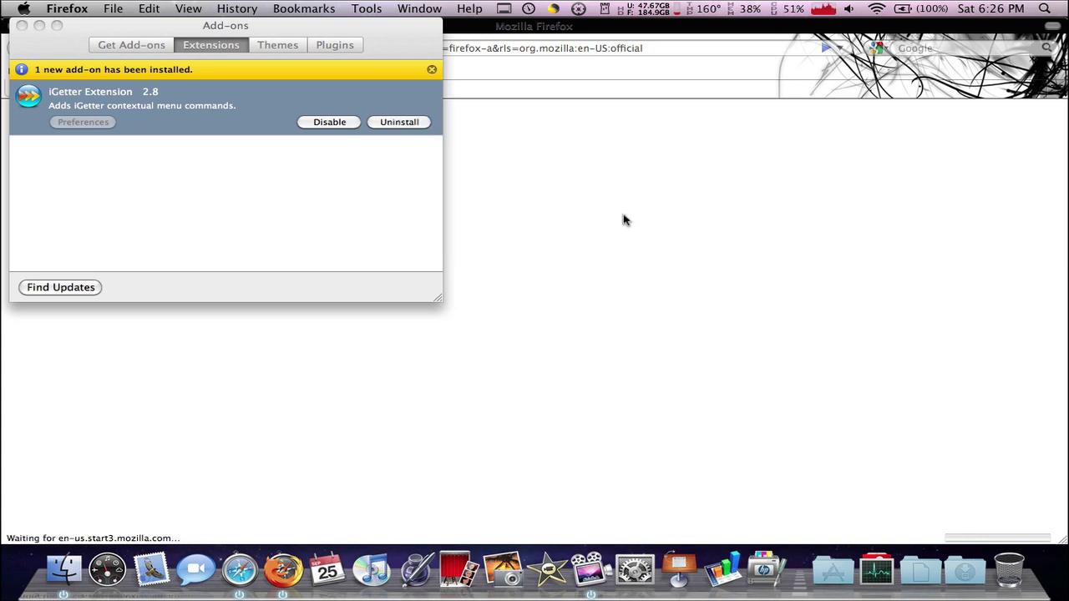
left_click(46, 47)
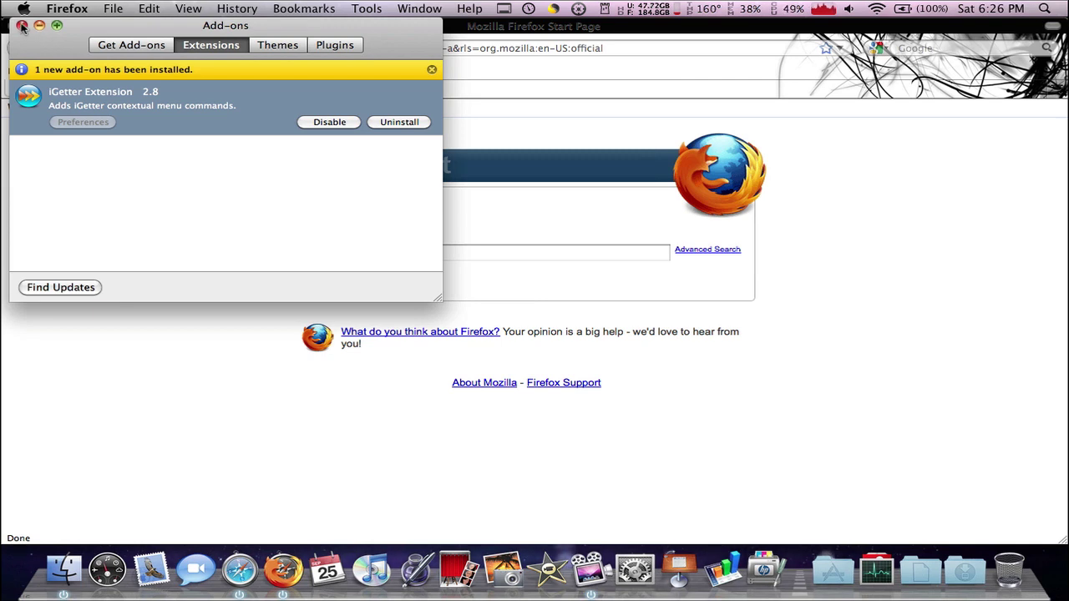
left_click(21, 25)
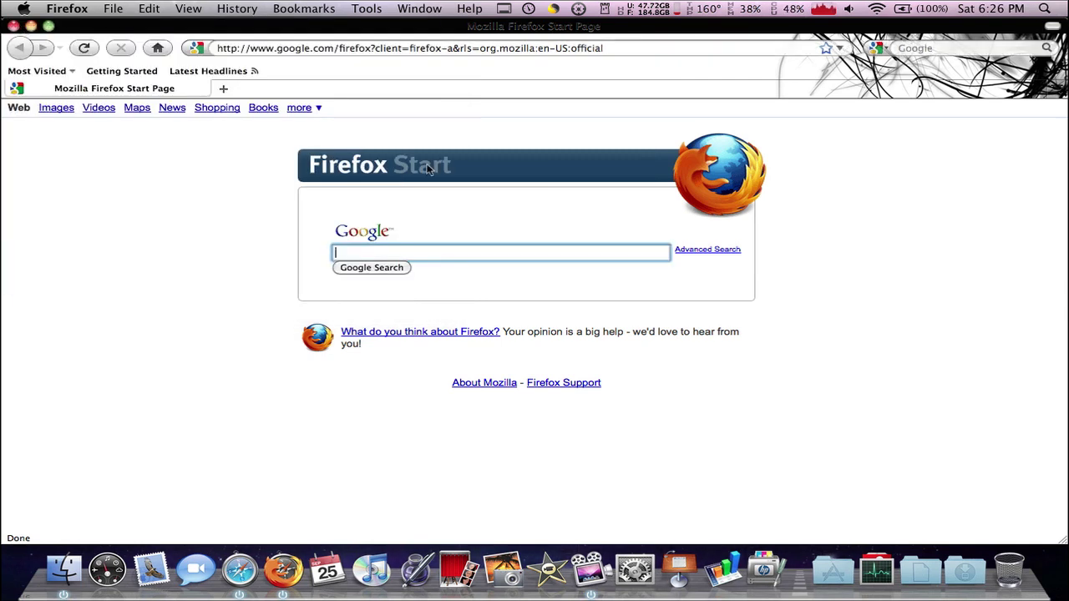
Check the Intego status menu, then show all open windows with Exposé (F9)
left_click(609, 11)
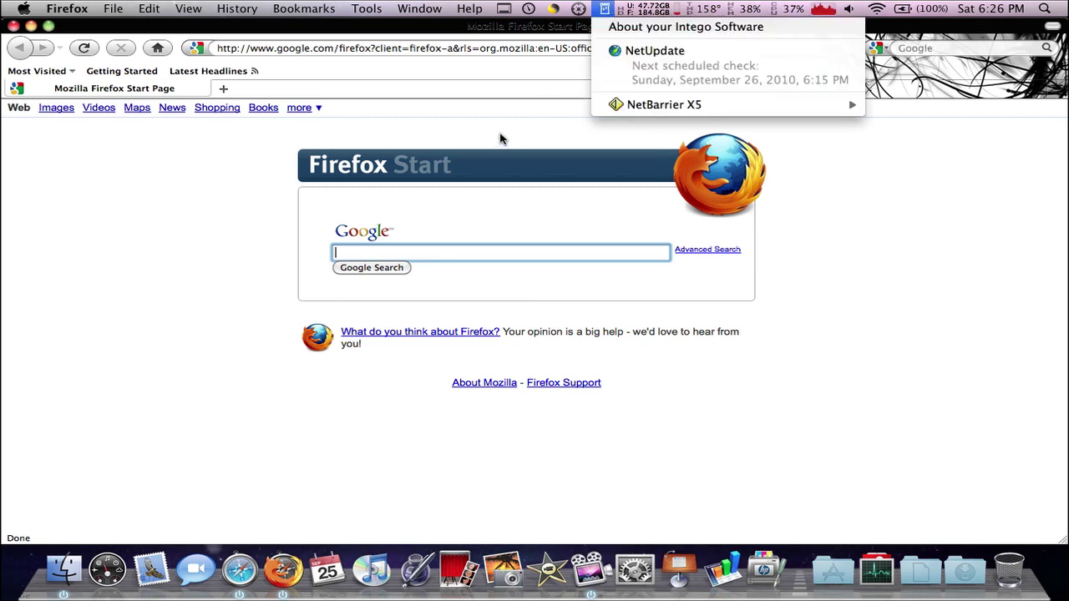
left_click(525, 127)
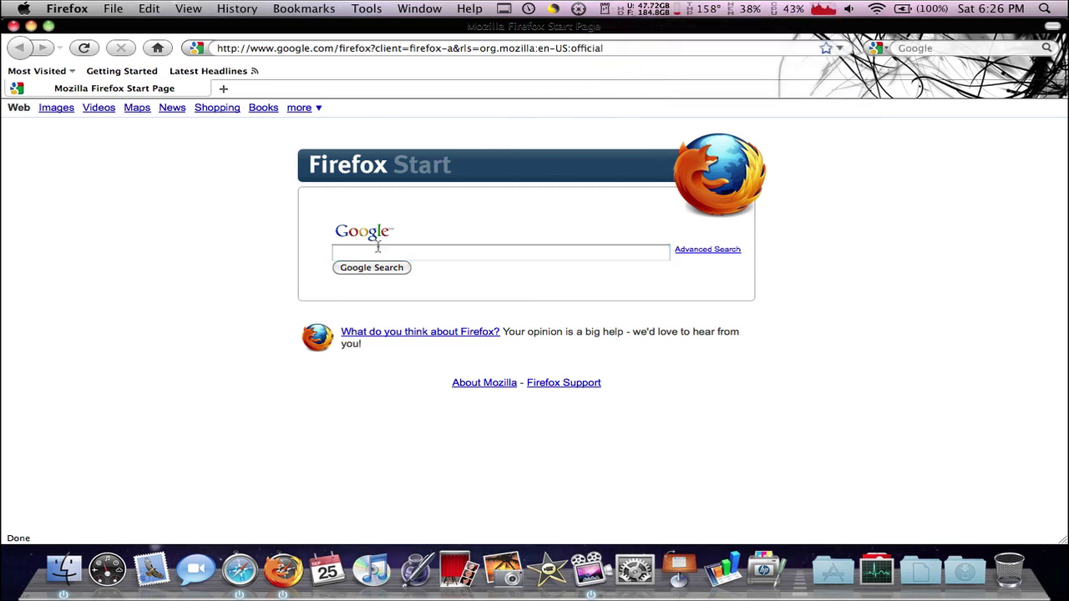
key("F9")
key("F9")
Hide Firefox and Safari, then scroll the Applications stack down to MacScan and NetBarrier
left_click_drag(451, 20, 404, 30)
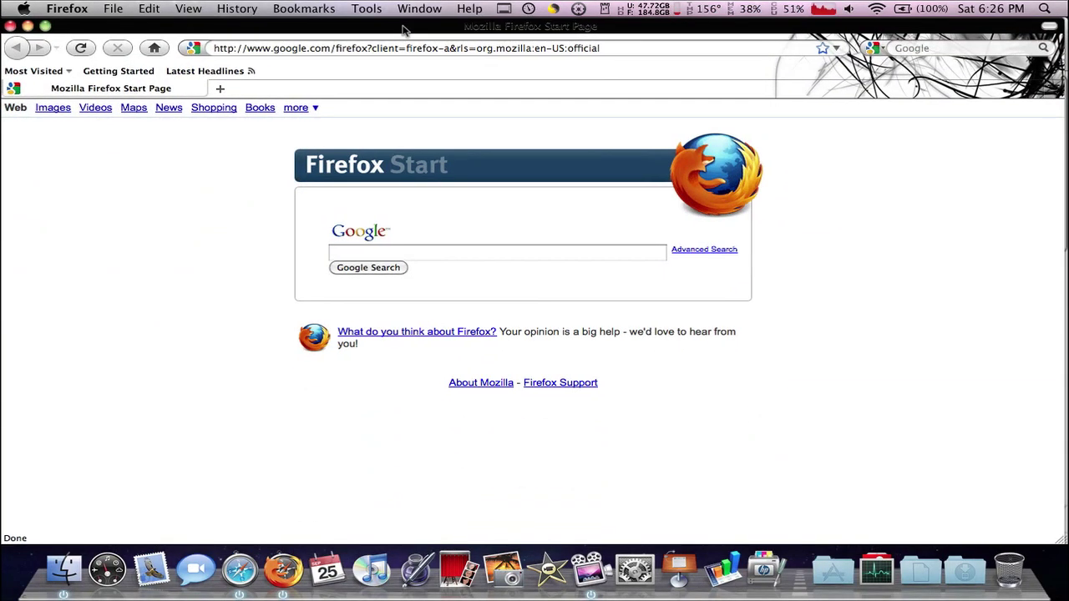
key("super+h")
key("super+h")
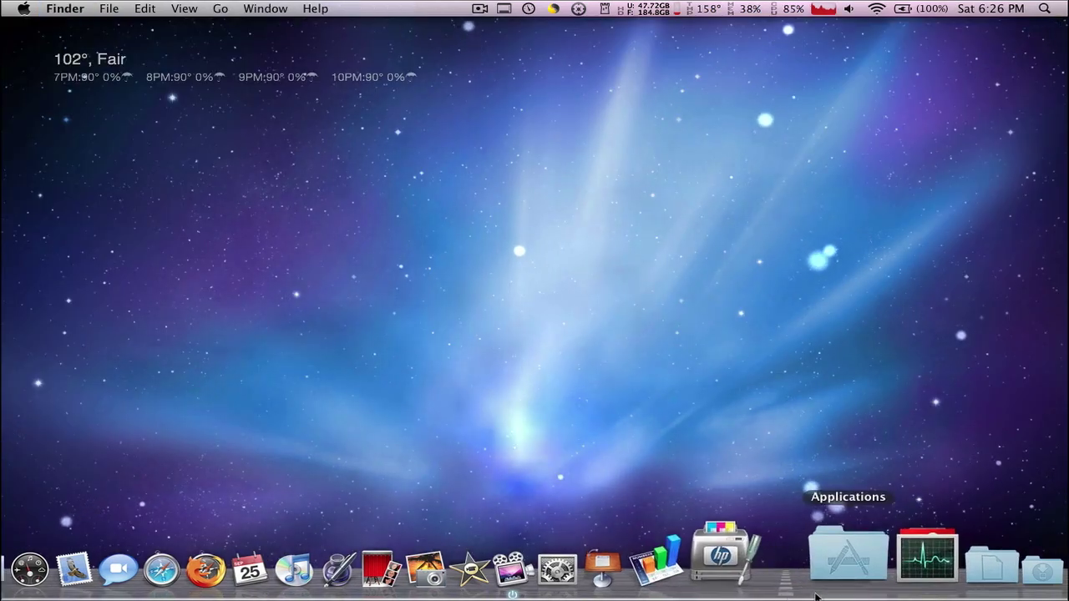
left_click(816, 596)
scroll(606, 282, "down", 5)
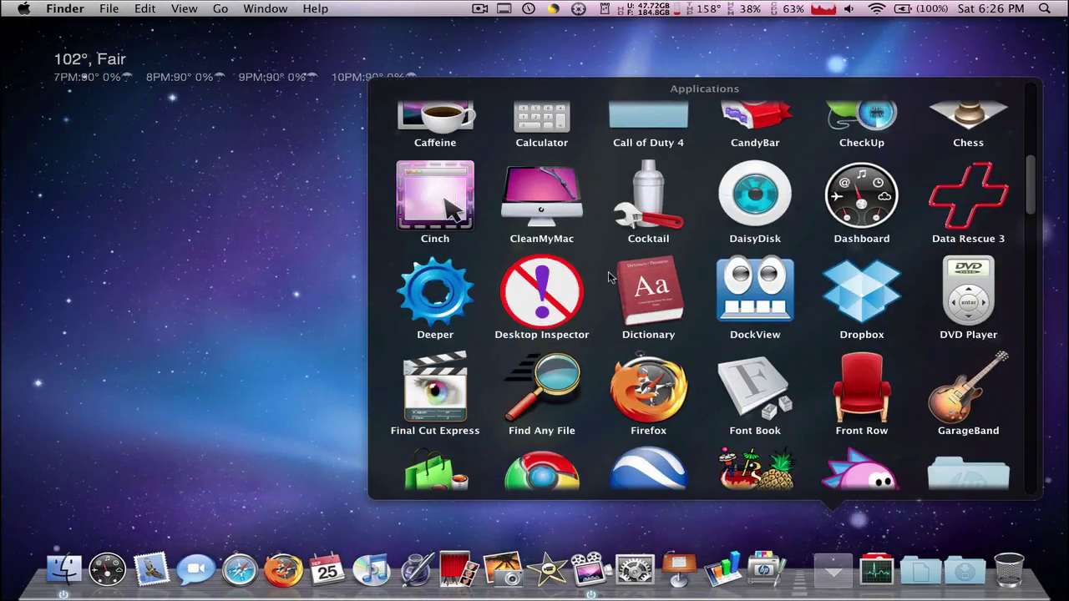
scroll(606, 283, "down", 5)
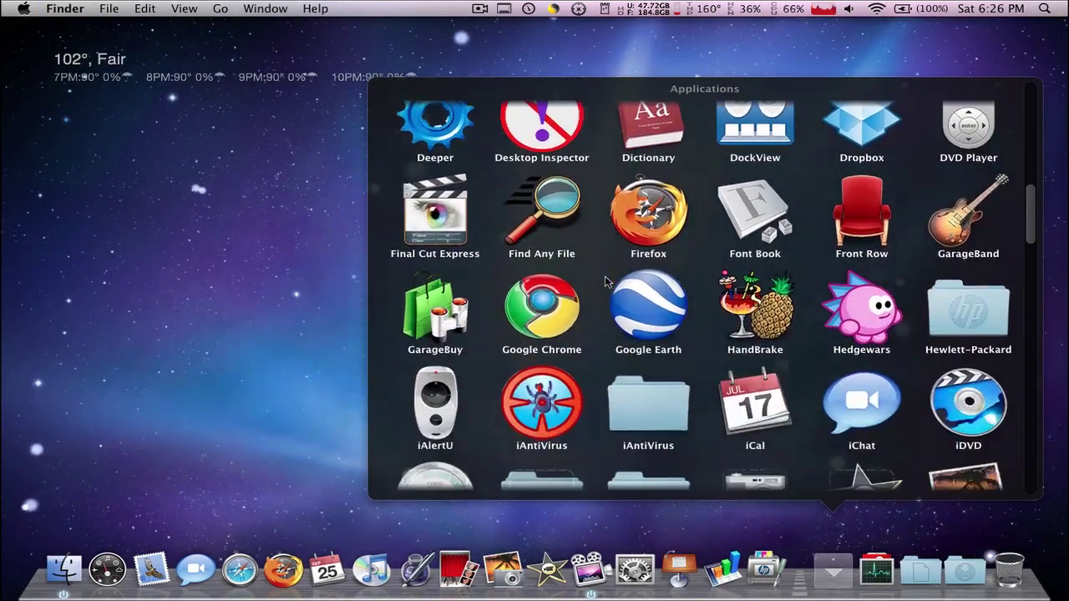
scroll(606, 282, "down", 5)
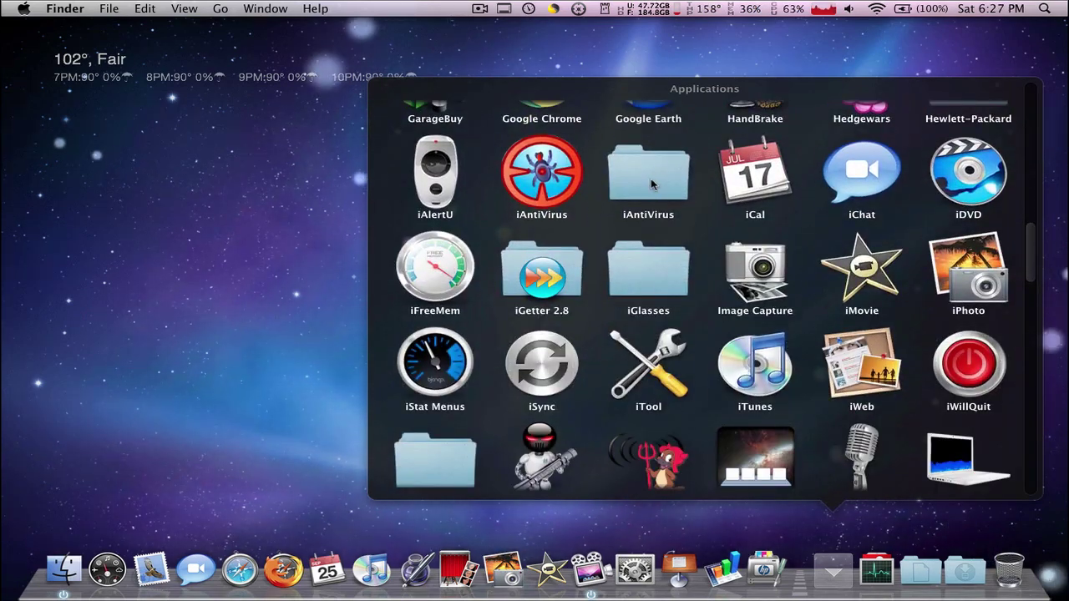
scroll(651, 183, "down", 5)
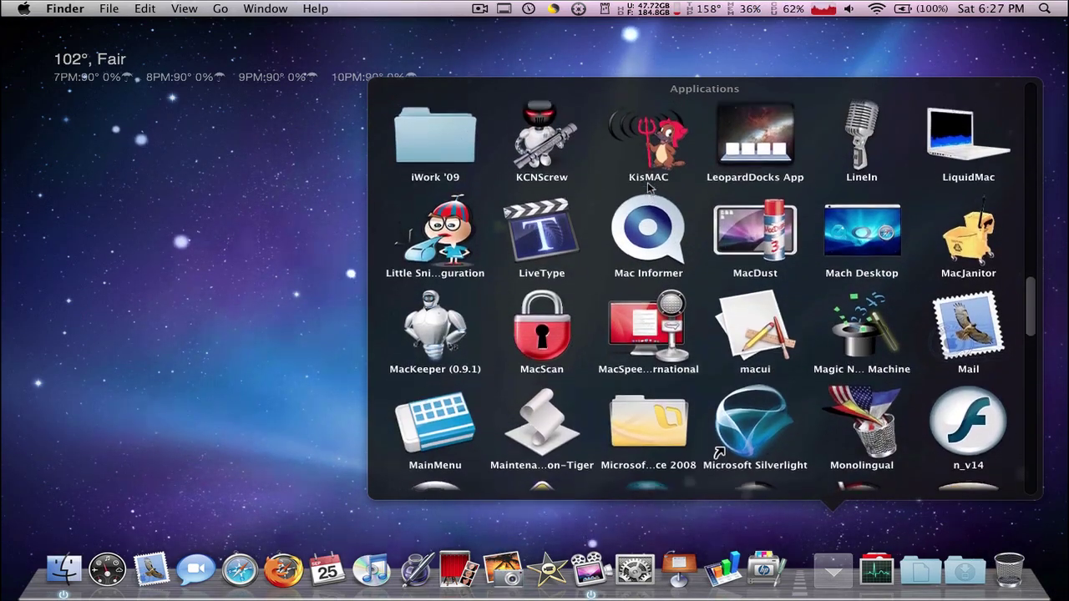
scroll(648, 185, "up", 1)
scroll(694, 274, "down", 1)
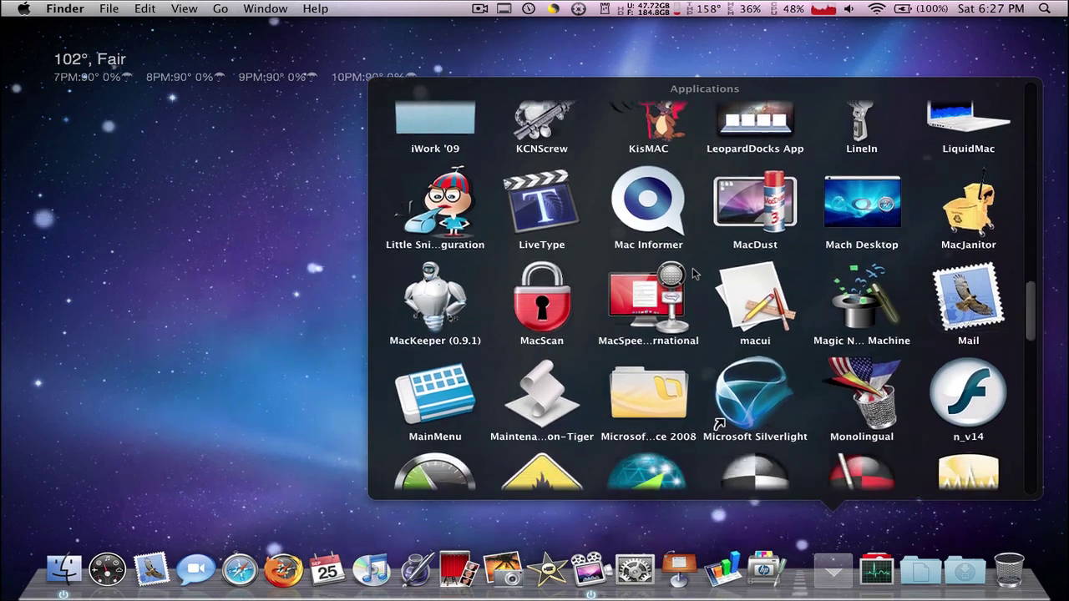
scroll(545, 321, "down", 2)
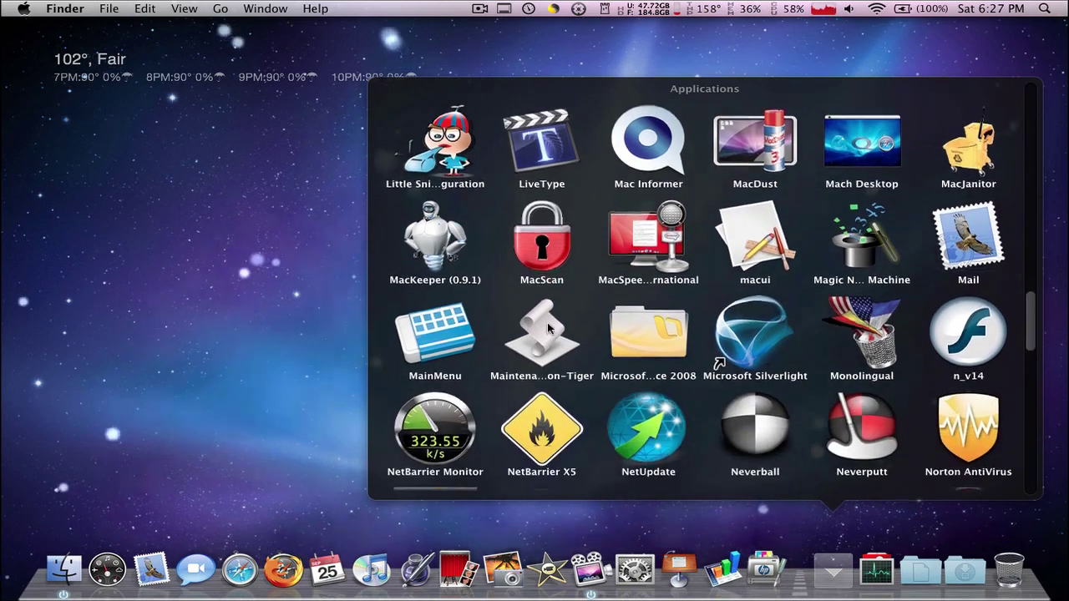
Launch MacScan in Authenticated Mode, re-entering the administrator password after the incorrect-password alert
left_click(539, 231)
left_click(641, 215)
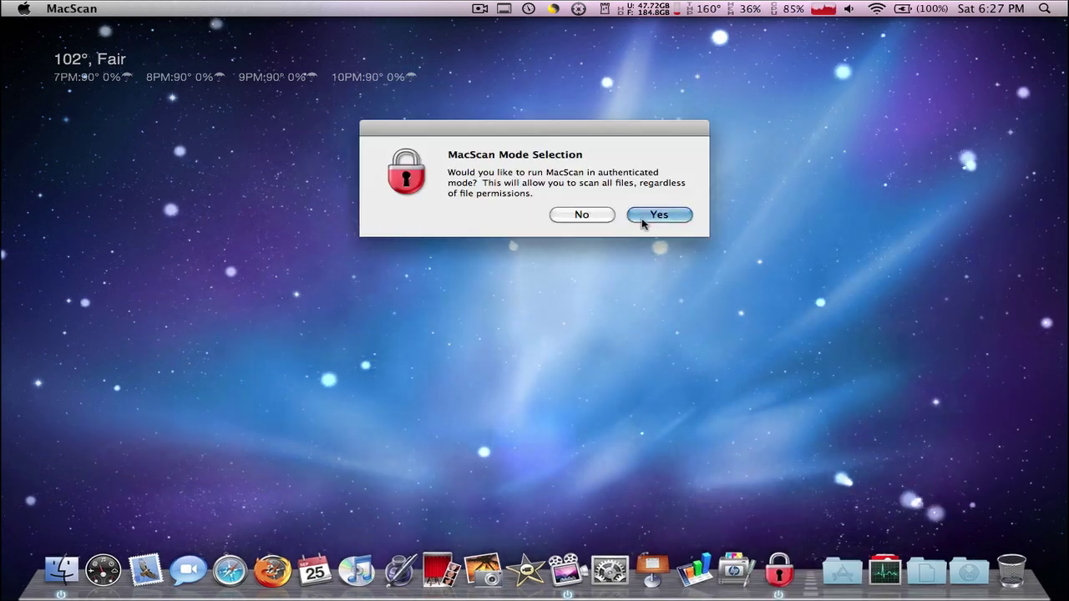
type("•••••••••")
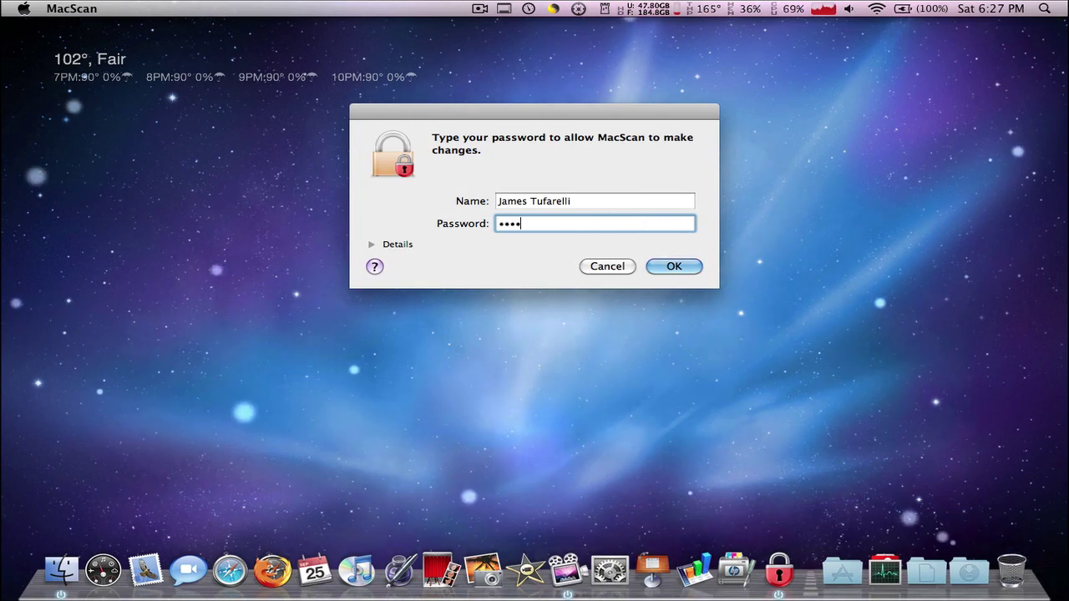
key("Return")
left_click(661, 196)
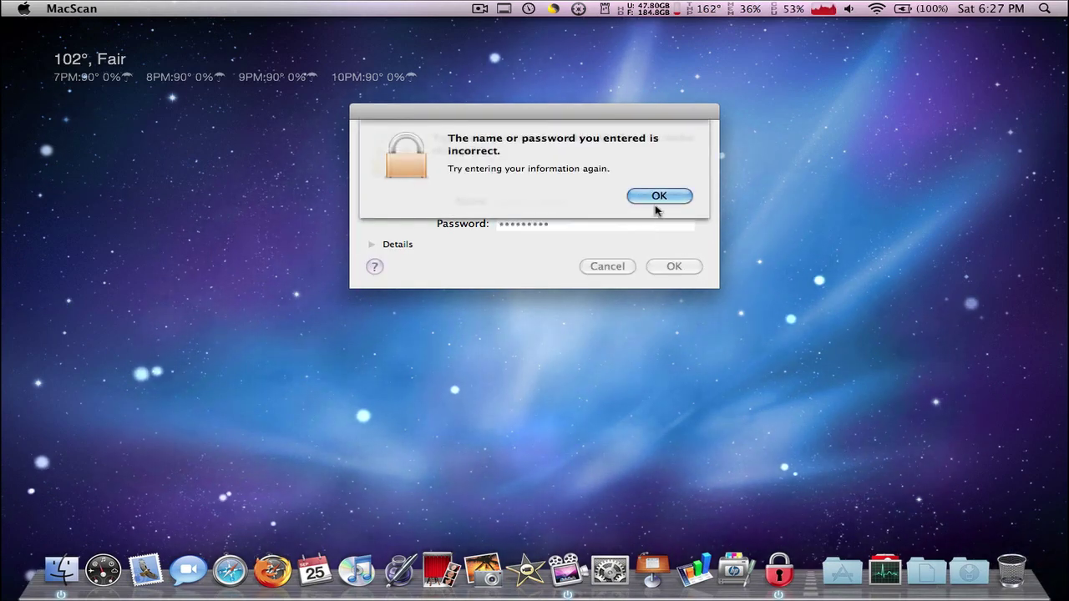
type("••")
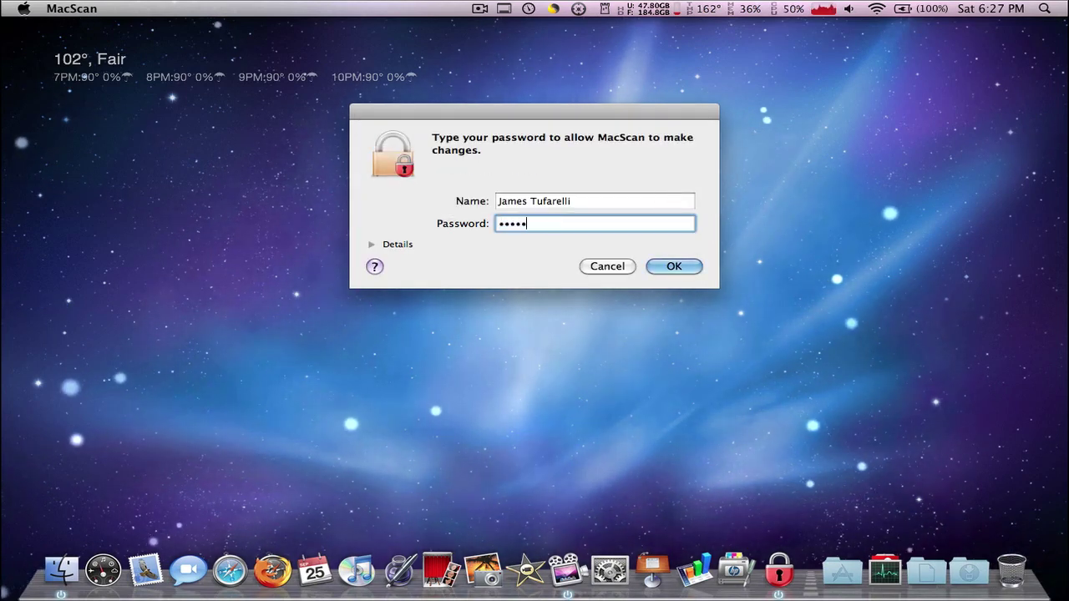
type("•••")
key("Return")
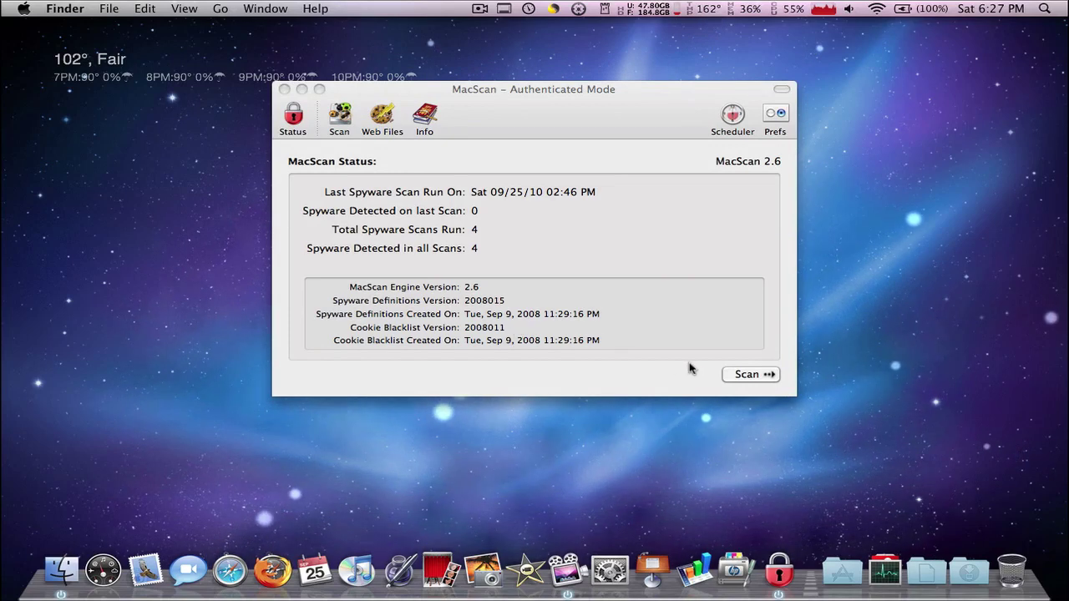
Run a MacScan Quick Scan that finds 0 spyware, then quit MacScan
left_click(745, 374)
left_click(741, 373)
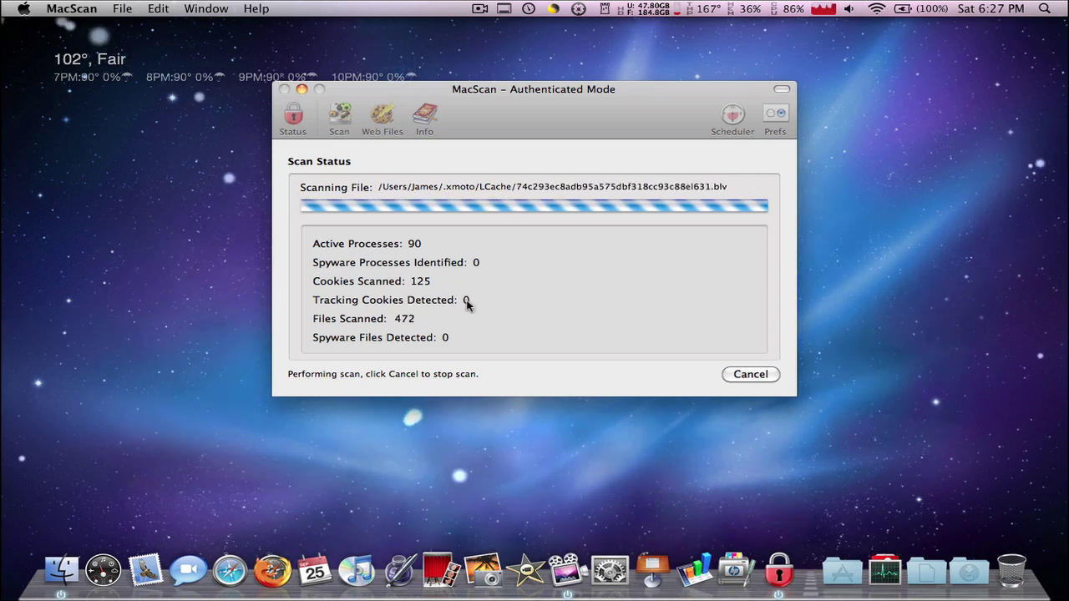
left_click(750, 374)
left_click(741, 374)
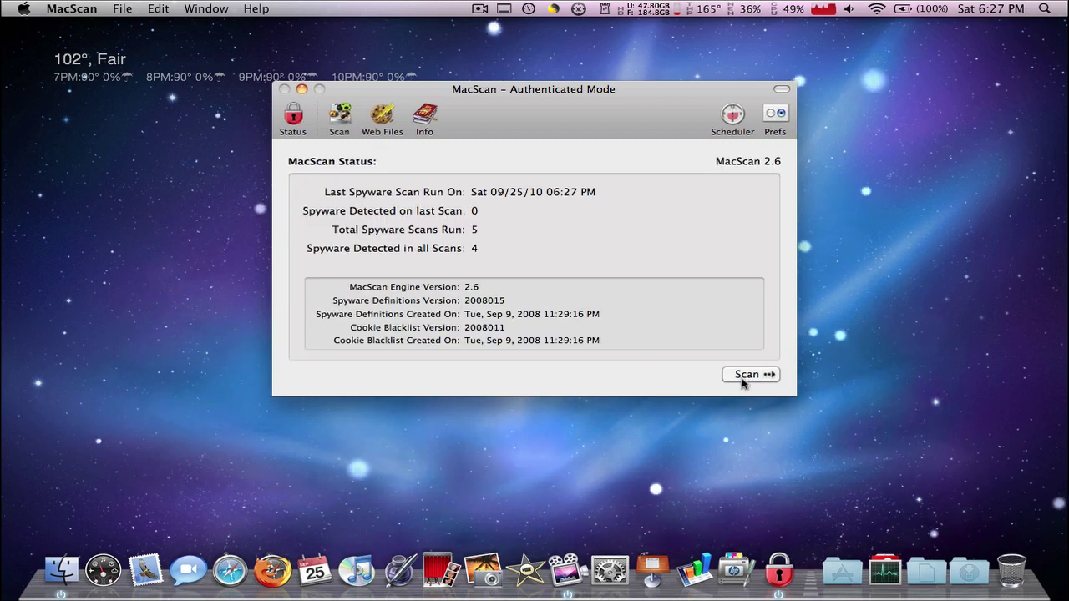
left_click(744, 375)
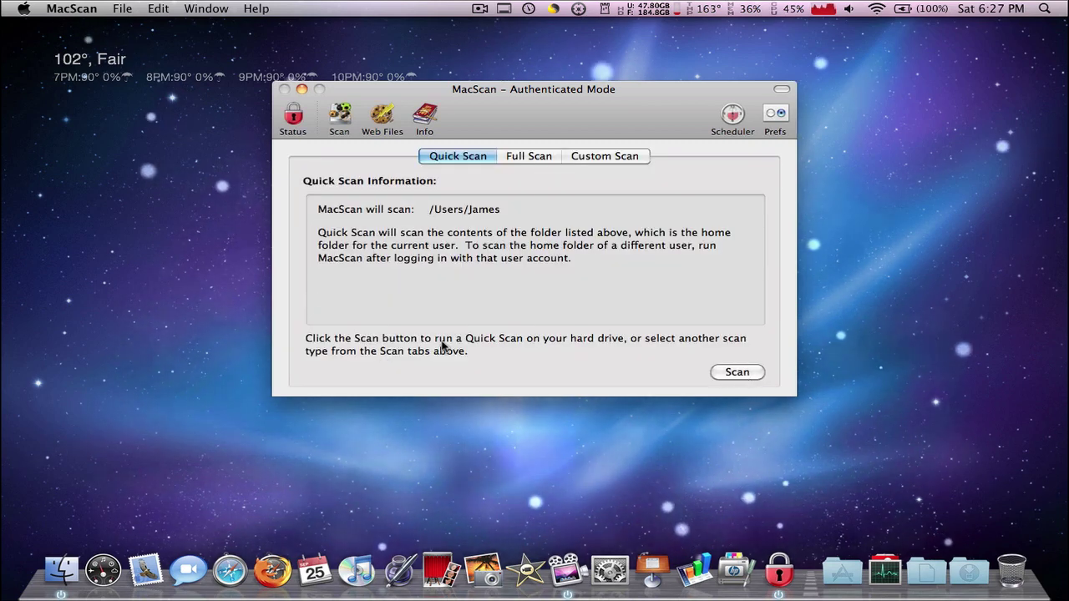
key("super+q")
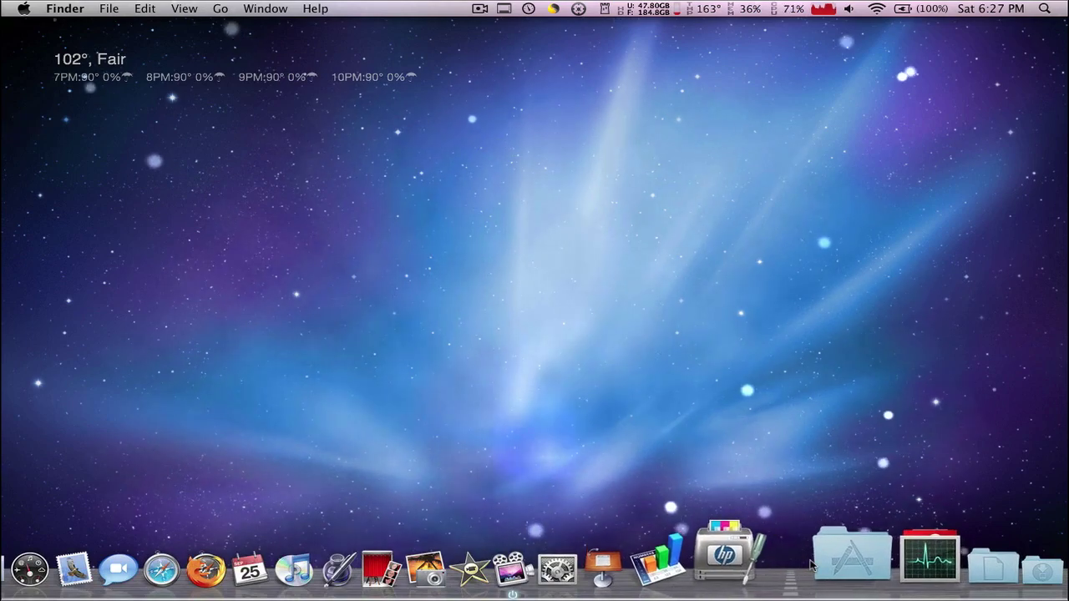
Launch Zebra scanner 2.0 from the Dock's Applications stack and bring its window forward
left_click(850, 558)
scroll(679, 281, "down", 15)
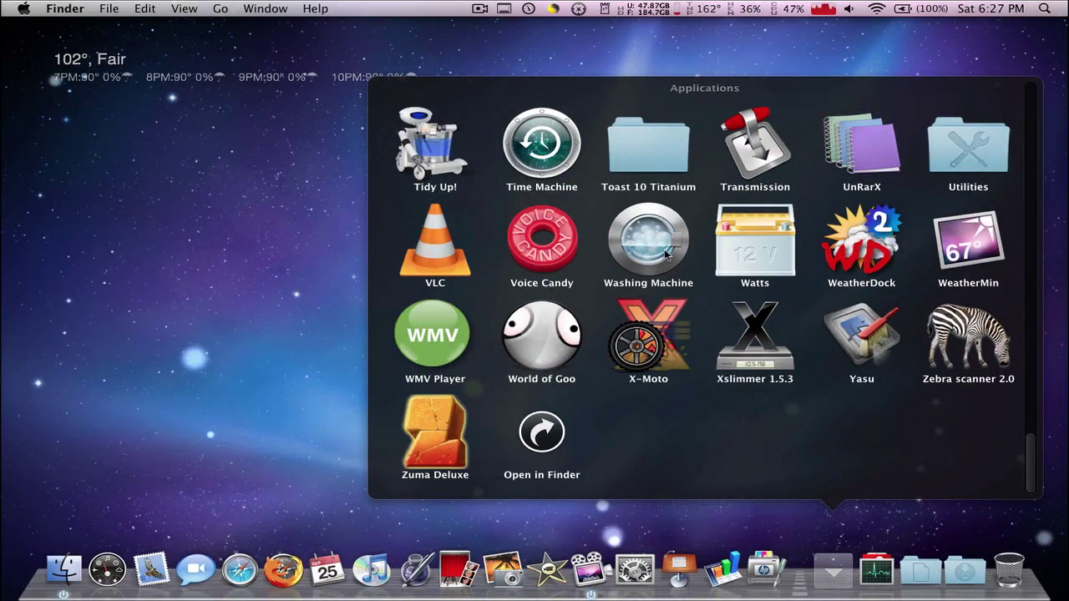
left_click(973, 338)
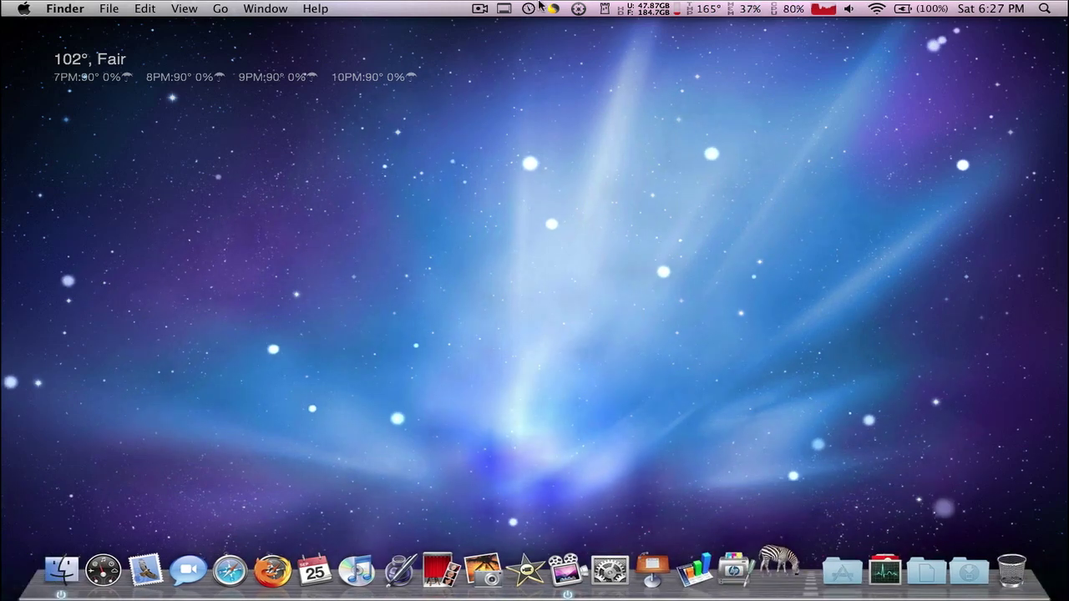
left_click(481, 8)
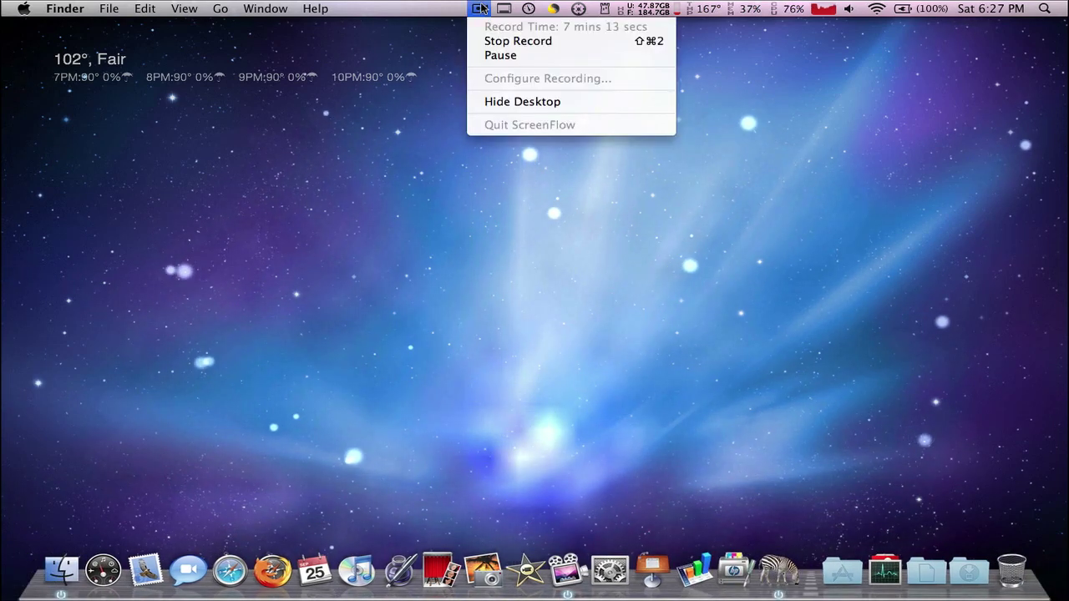
left_click(556, 208)
left_click(783, 559)
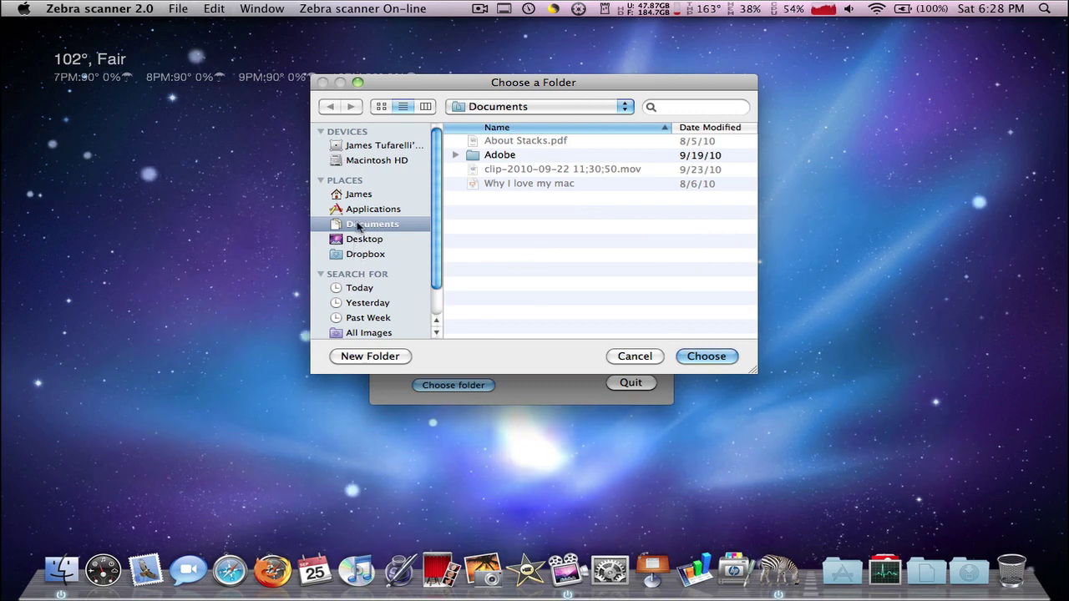
Check the Adobe folder (no applications found), then scan the home folder's Applications folder for Trojans
left_click(504, 160)
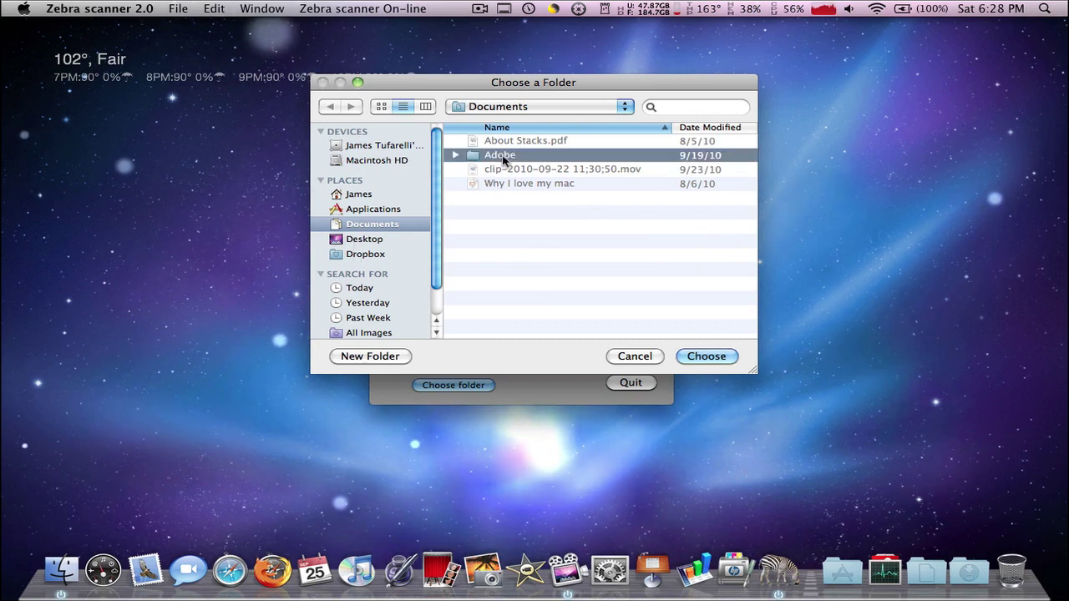
left_click(714, 361)
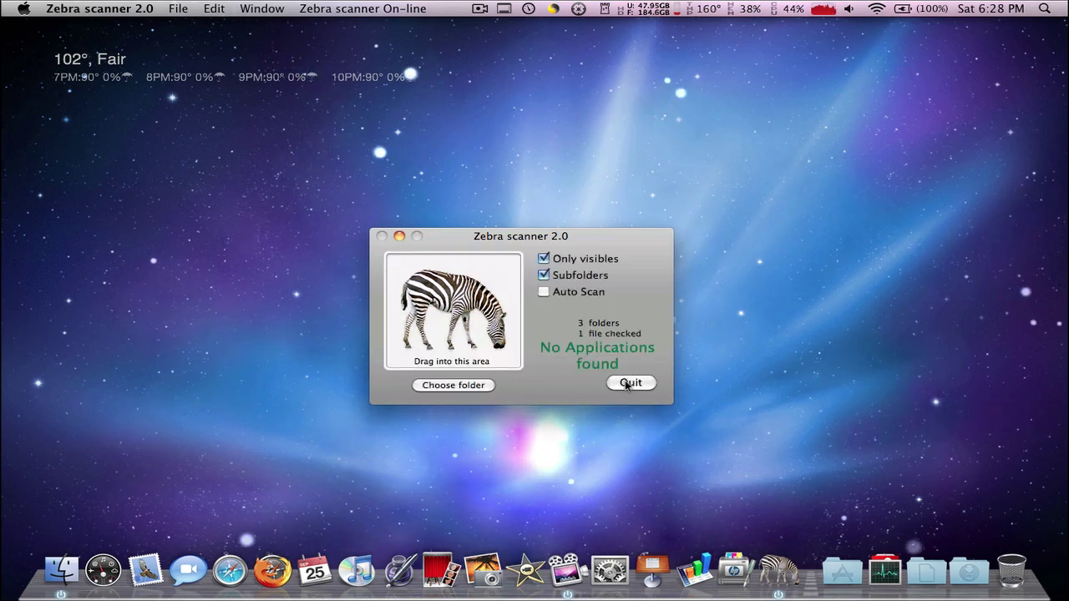
key("Return")
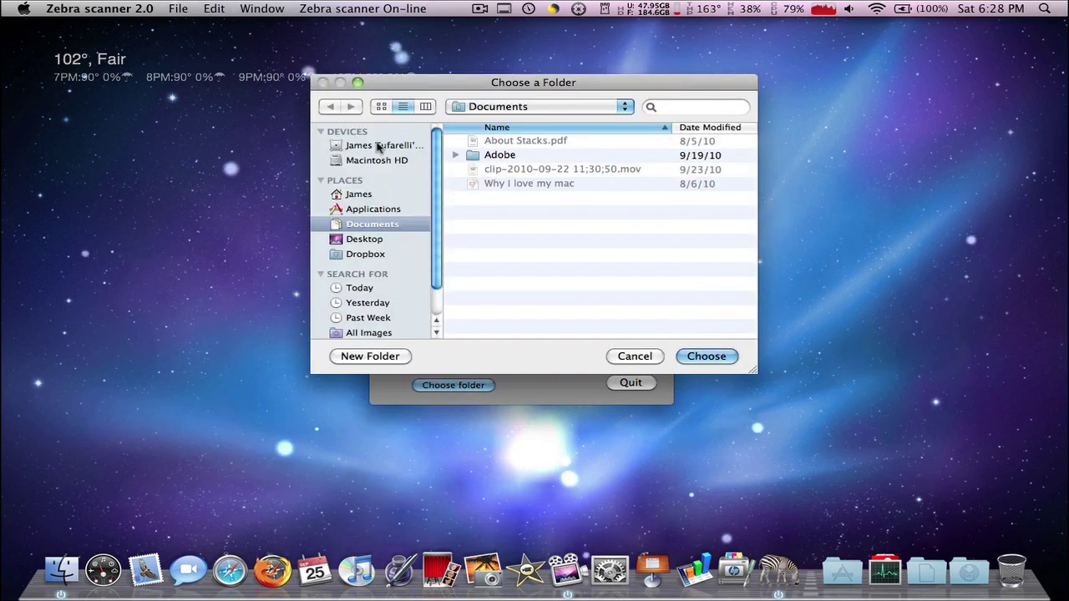
left_click(377, 160)
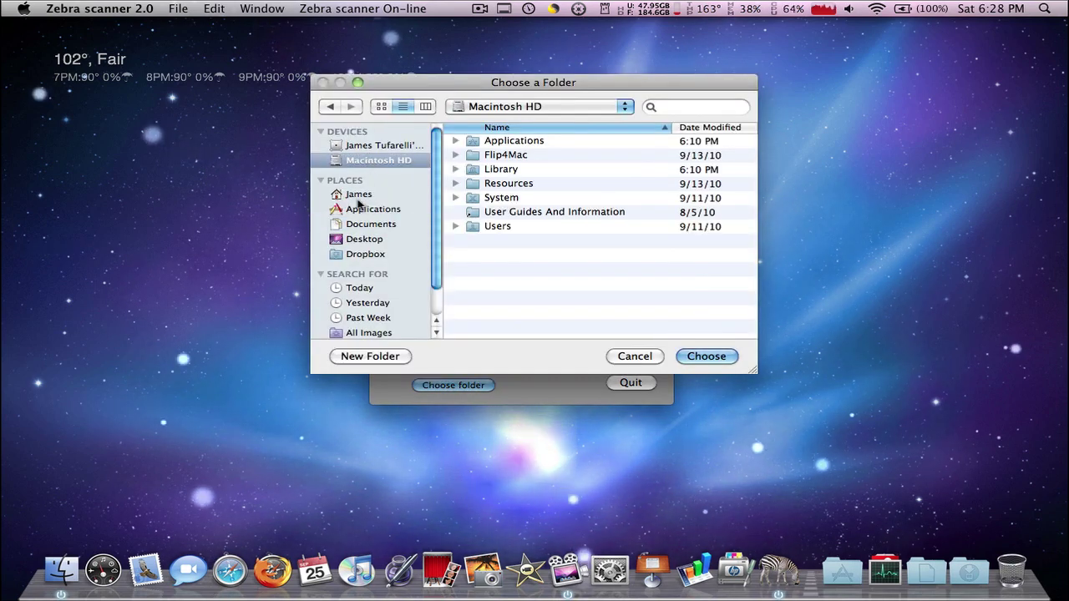
left_click(358, 196)
left_click(498, 144)
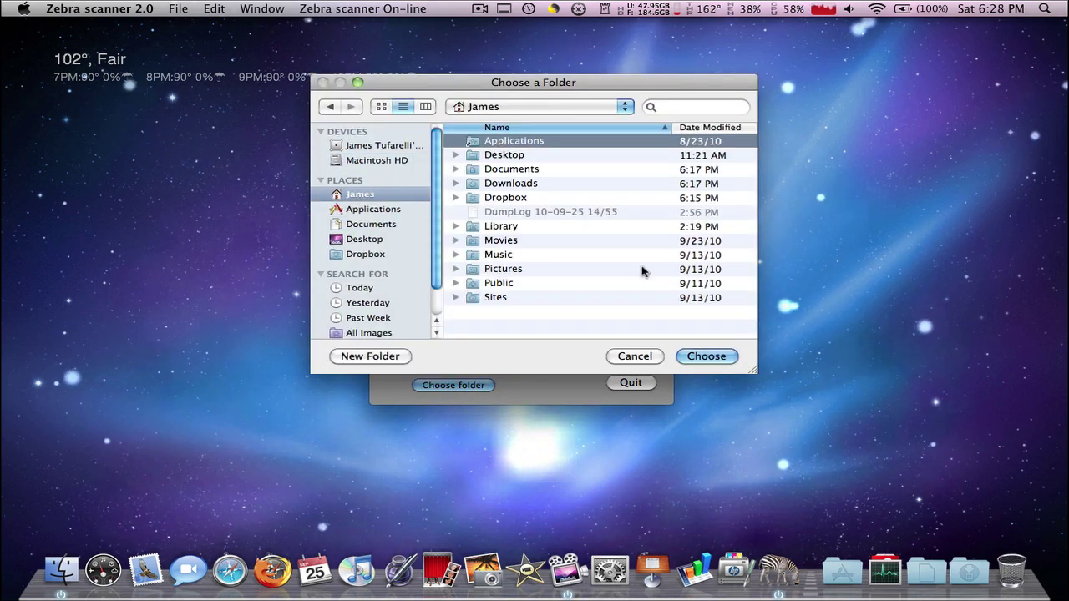
left_click(704, 356)
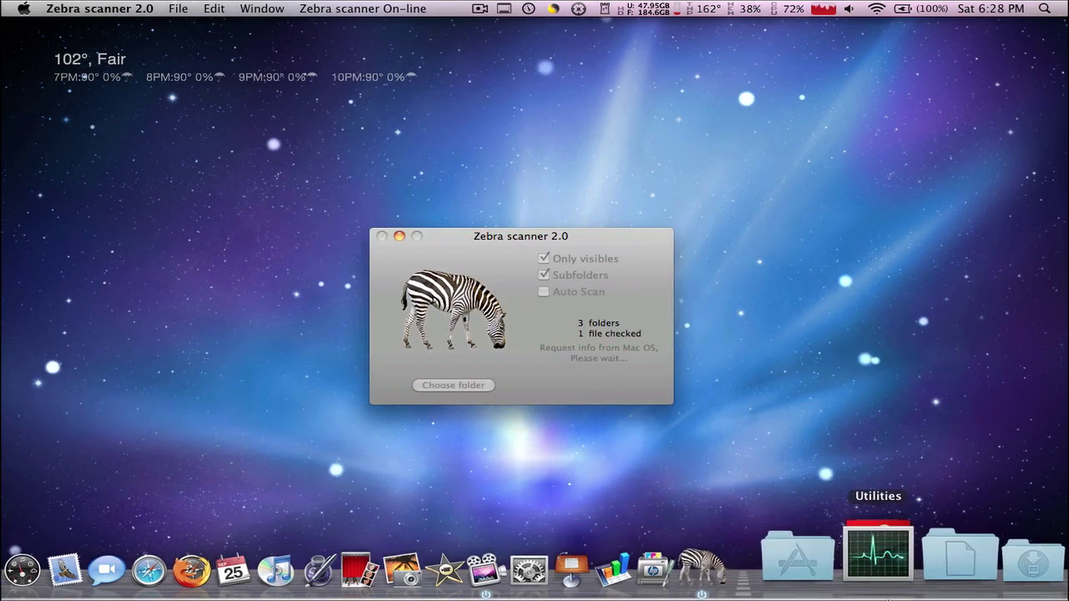
left_click(806, 553)
scroll(718, 240, "down", 5)
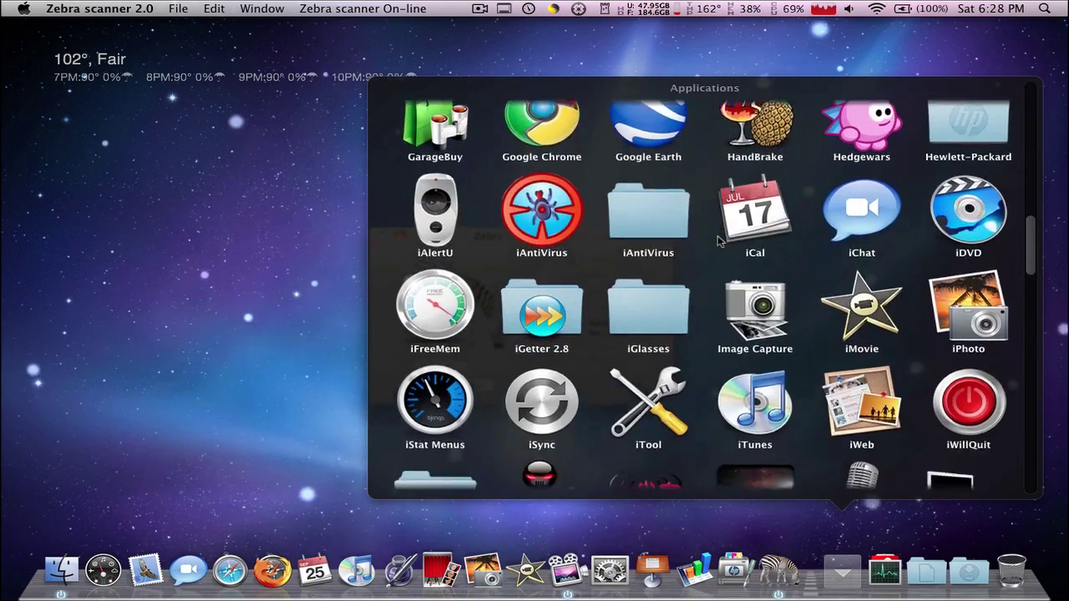
scroll(718, 240, "down", 2)
scroll(718, 241, "down", 6)
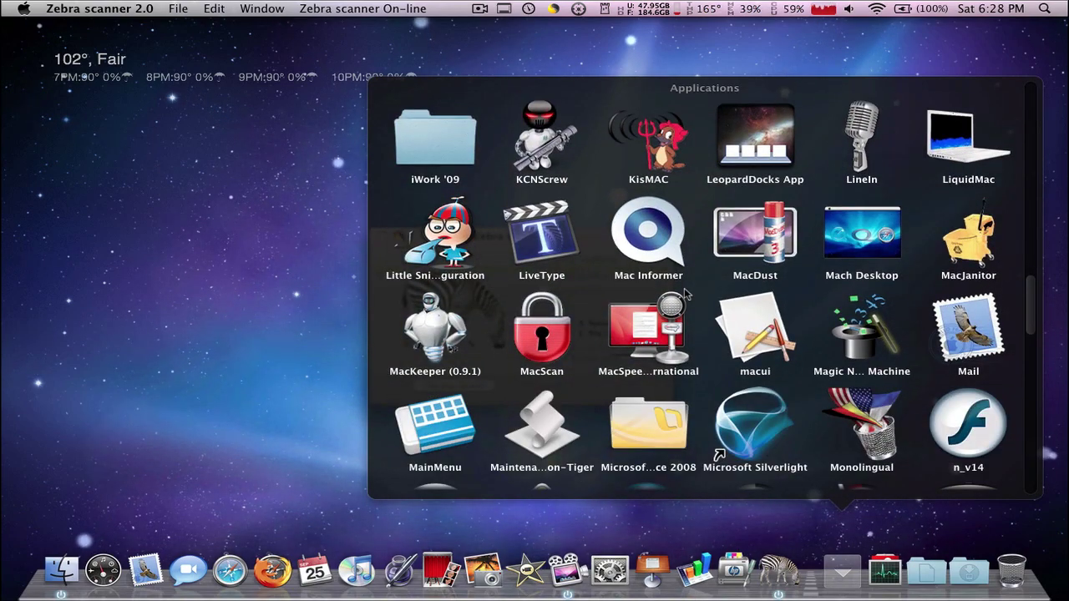
scroll(683, 293, "down", 6)
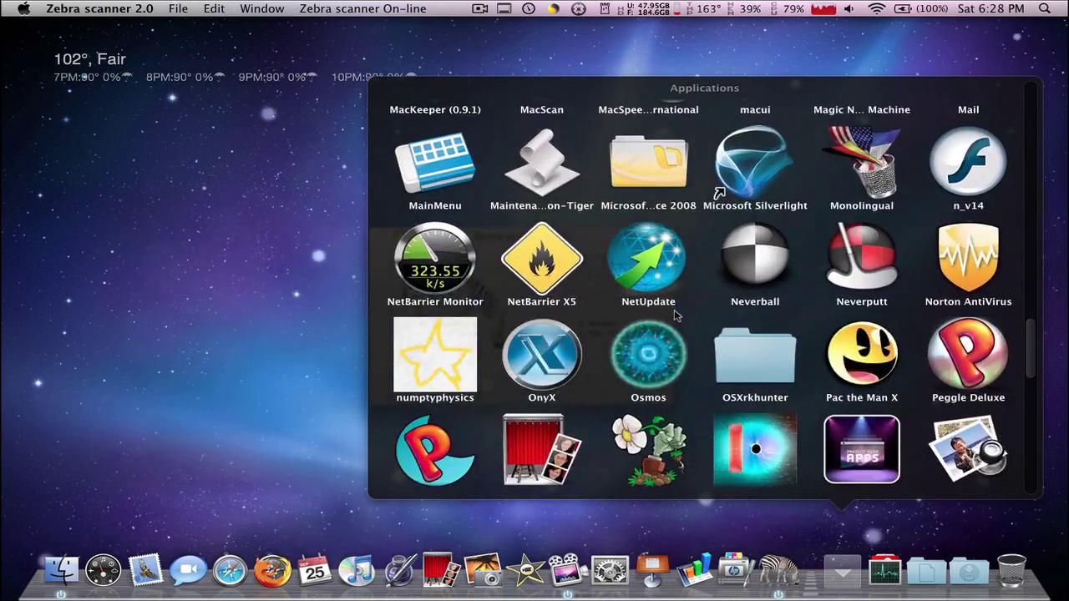
scroll(676, 315, "down", 5)
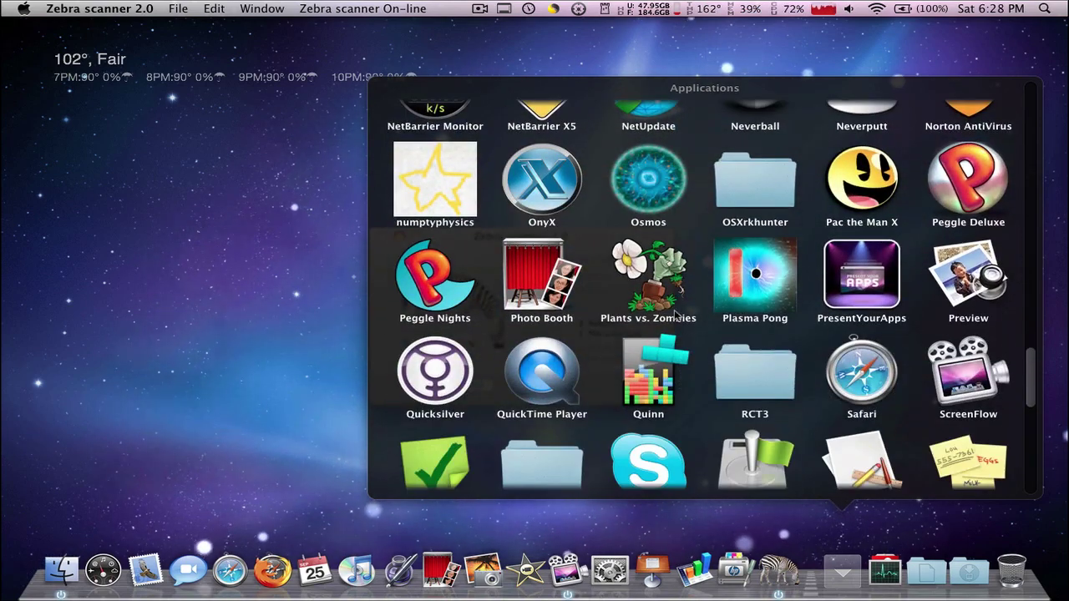
scroll(675, 315, "down", 5)
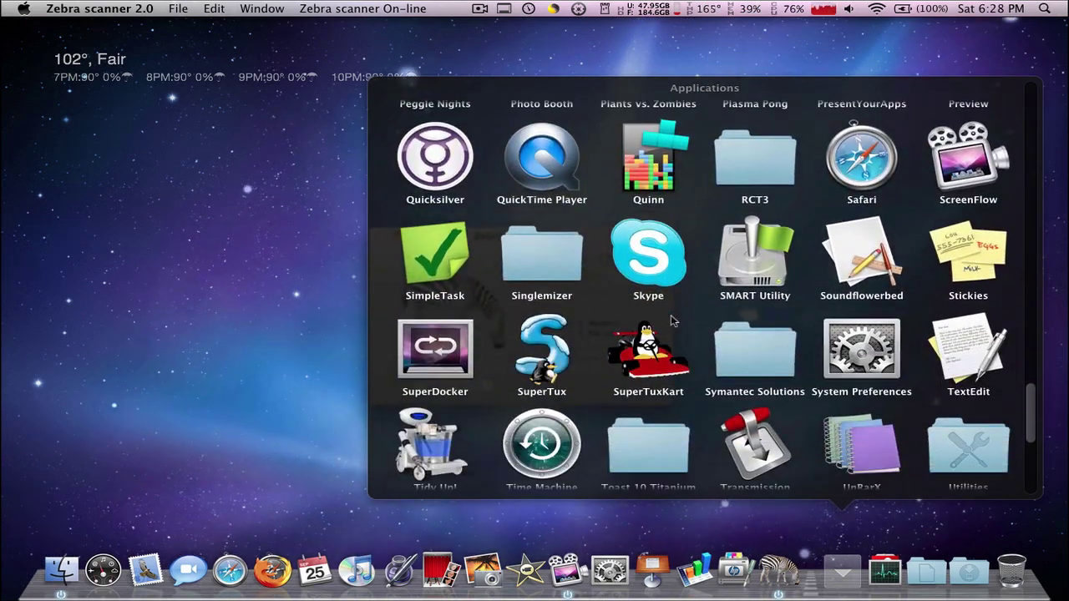
scroll(671, 314, "down", 3)
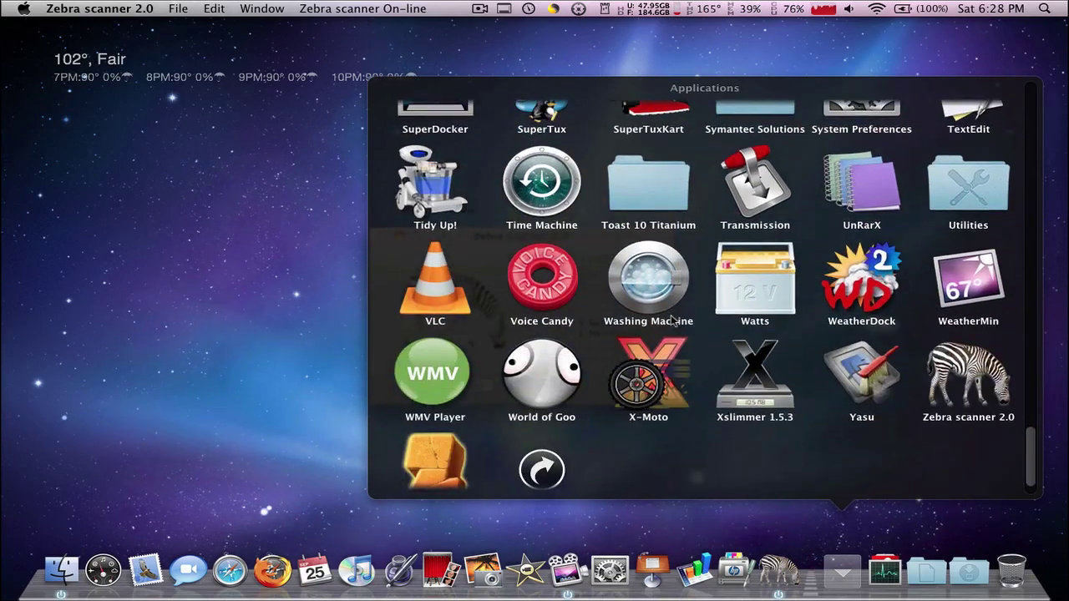
left_click(211, 353)
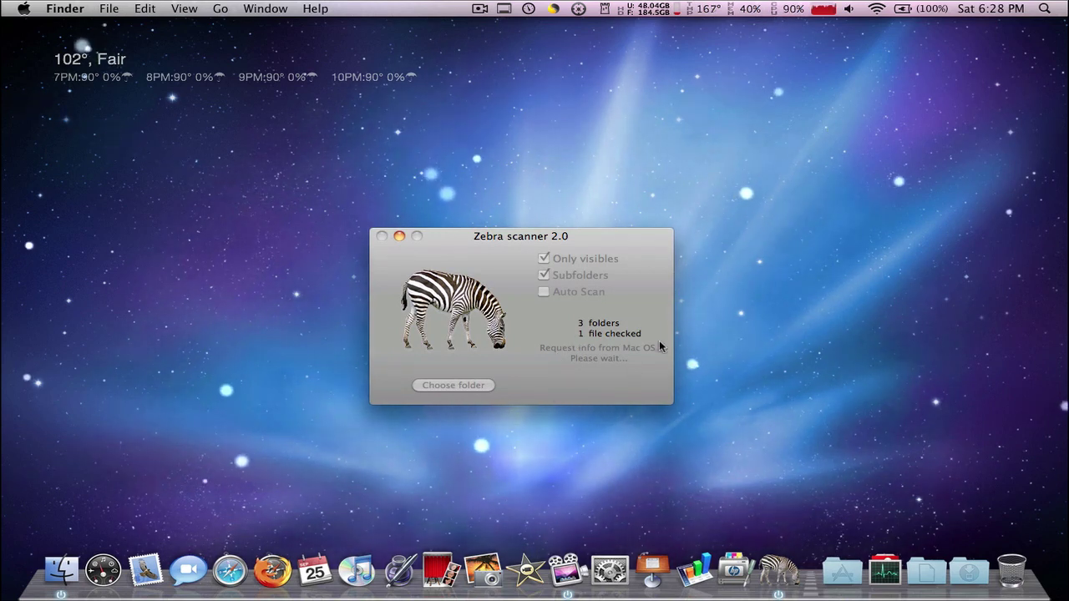
Check the Norton and Intego status menus in the menu bar
left_click(554, 10)
left_click(554, 10)
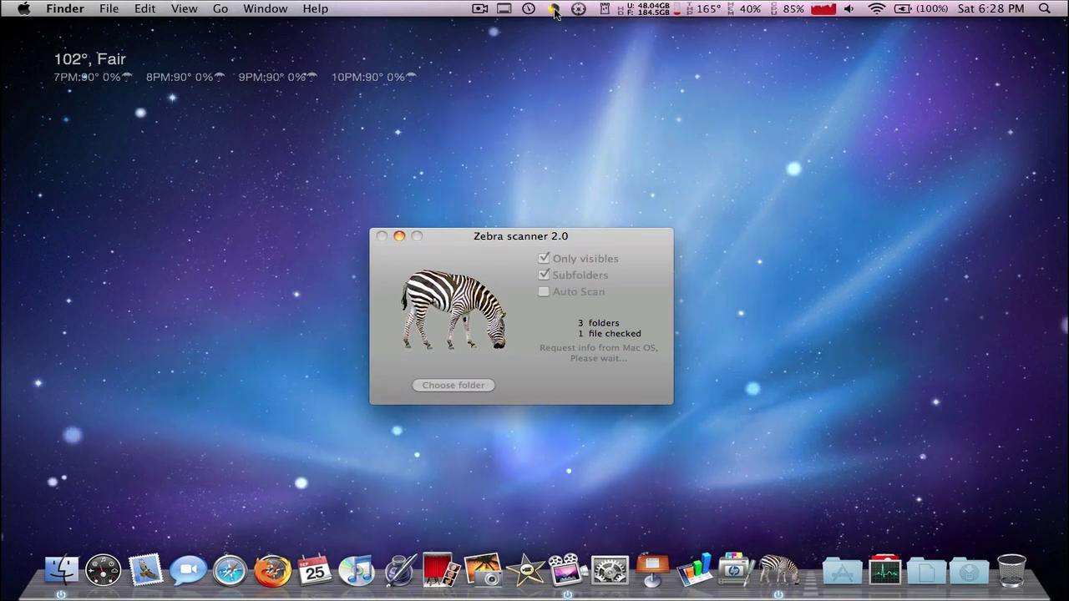
left_click(603, 10)
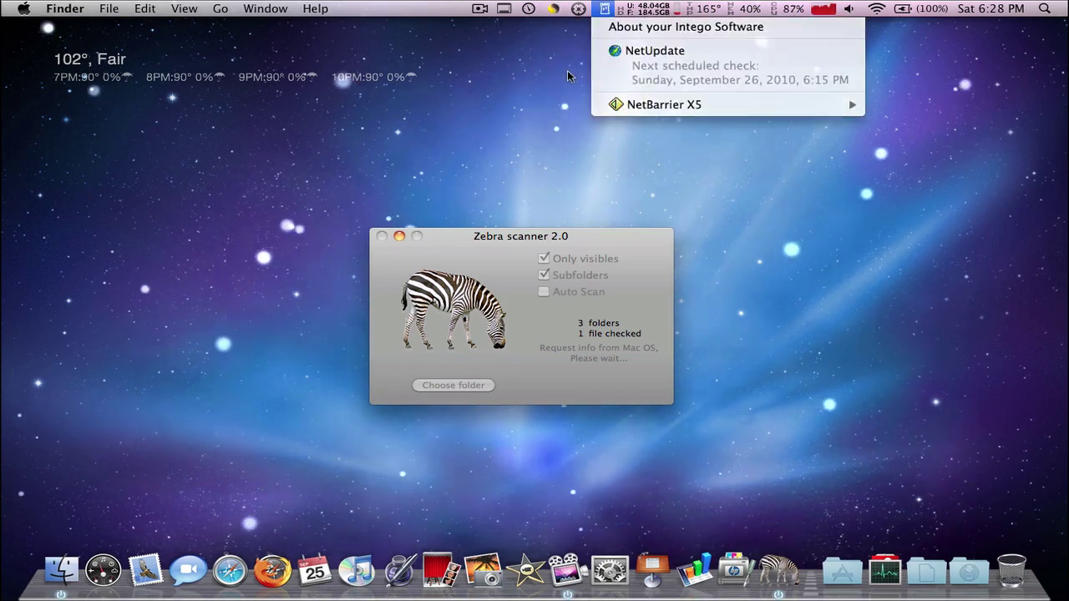
left_click(570, 14)
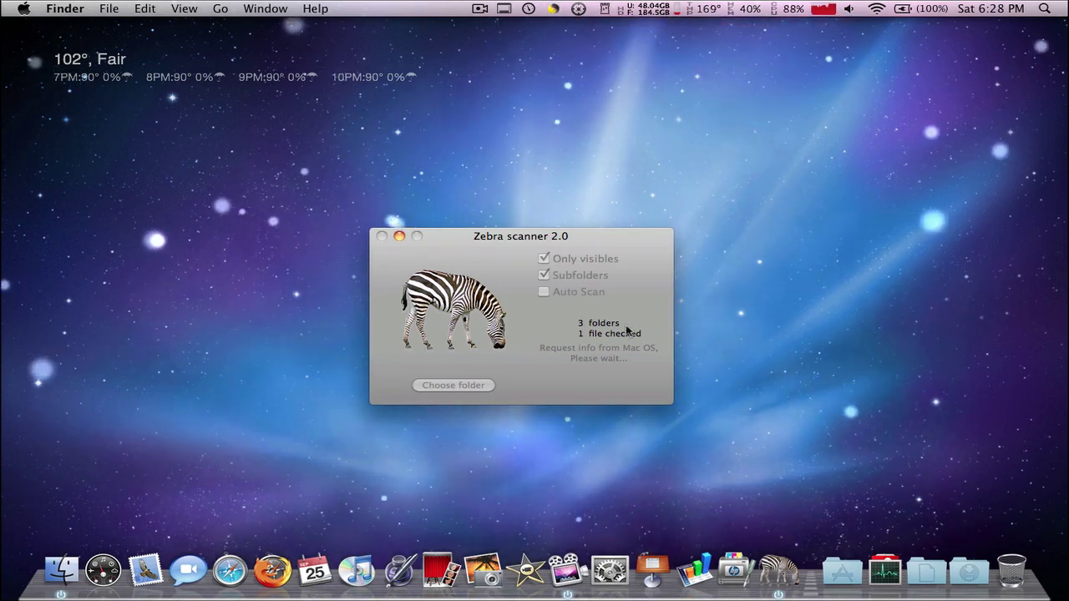
Drag the Zebra scanner window up near the top of the screen while it scans
left_click_drag(634, 331, 634, 171)
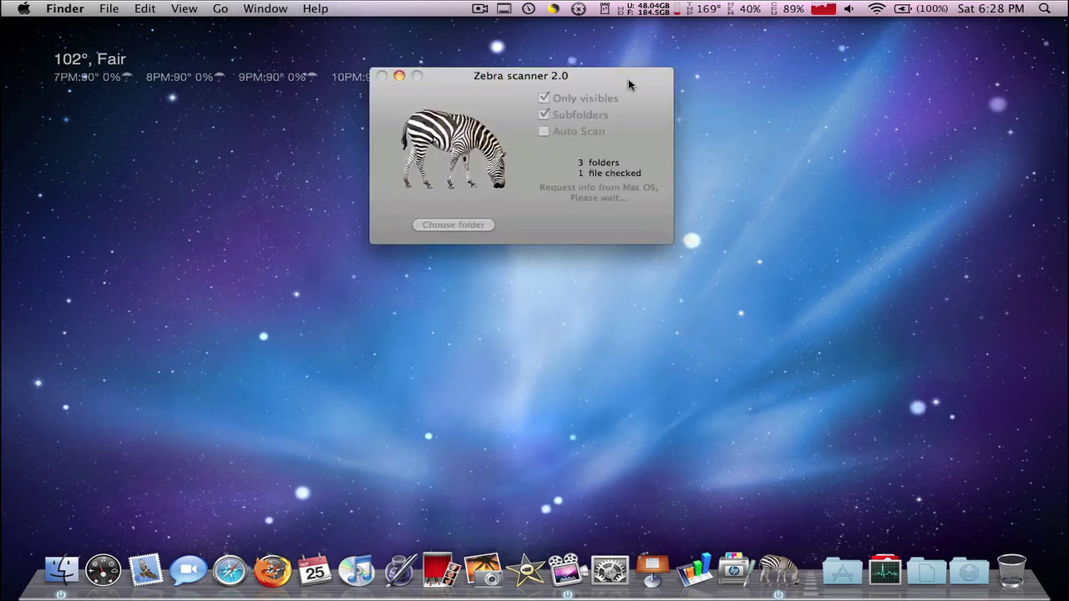
left_click_drag(628, 79, 649, 28)
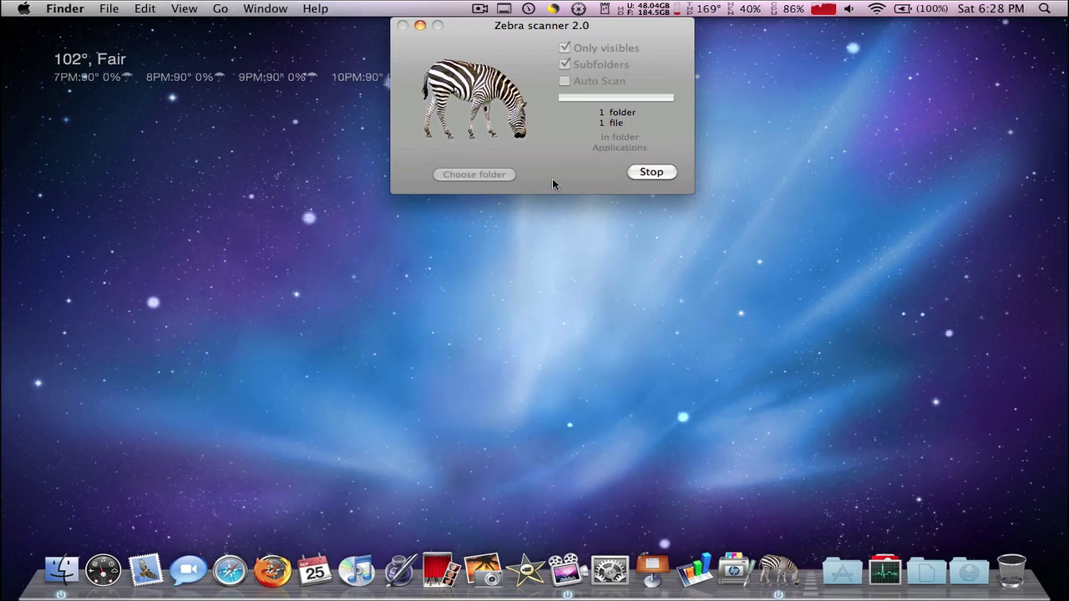
left_click(480, 8)
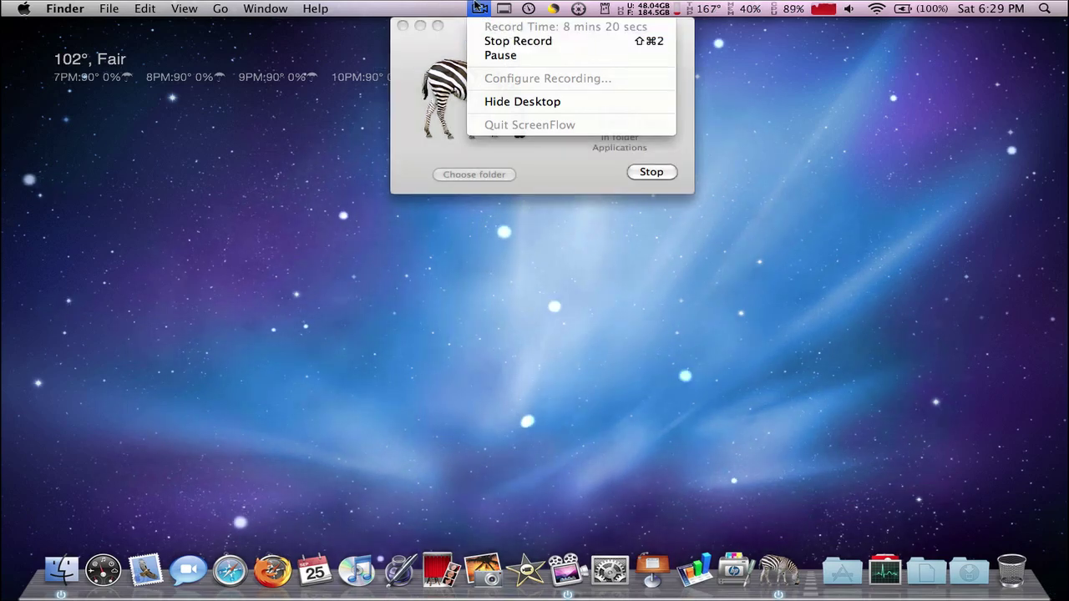
left_click(476, 7)
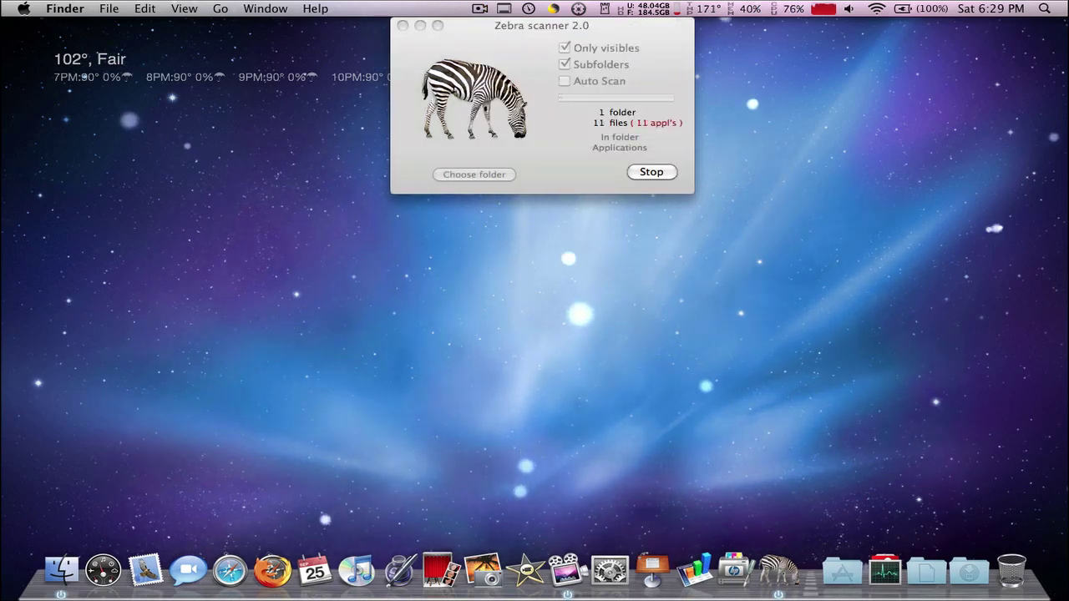
left_click(481, 9)
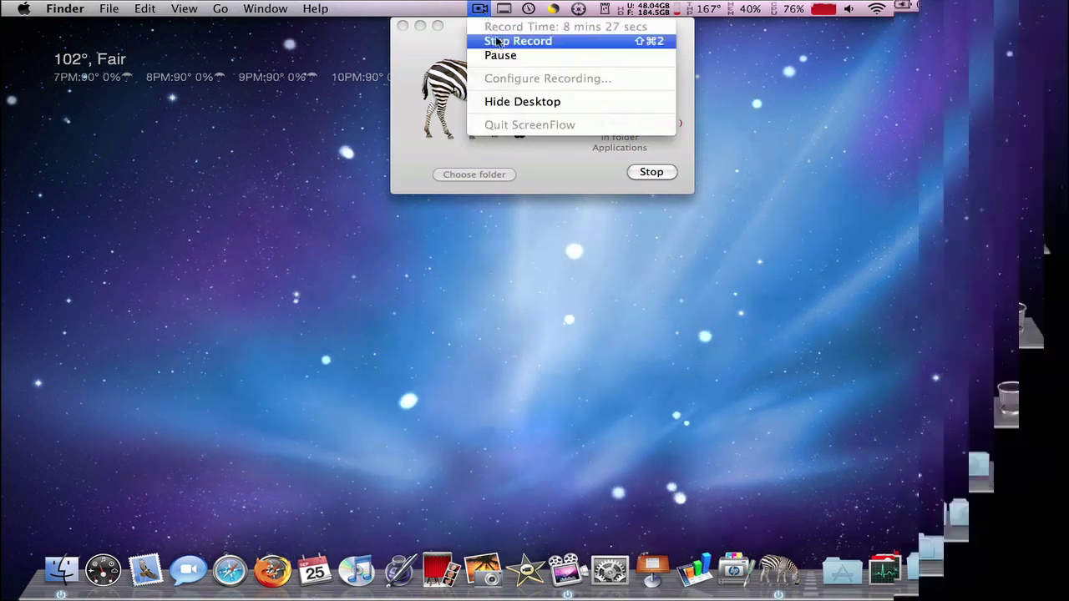